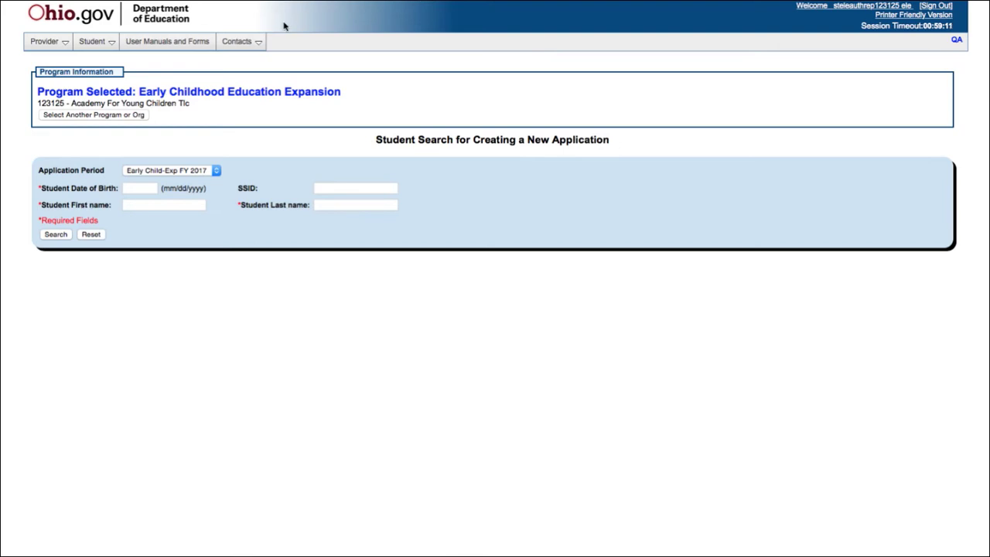
click(80, 42)
click(126, 188)
text(12)
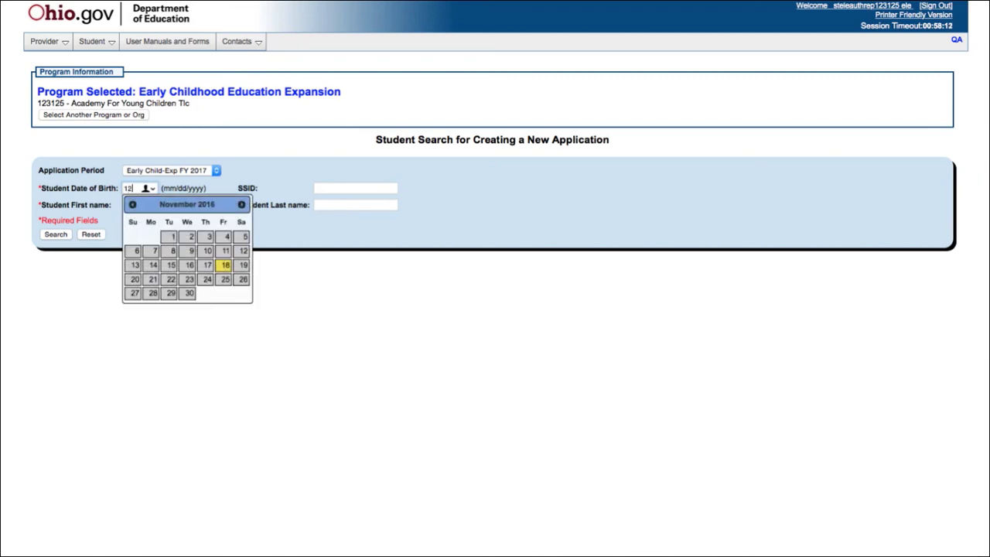
text(/12)
text(/201)
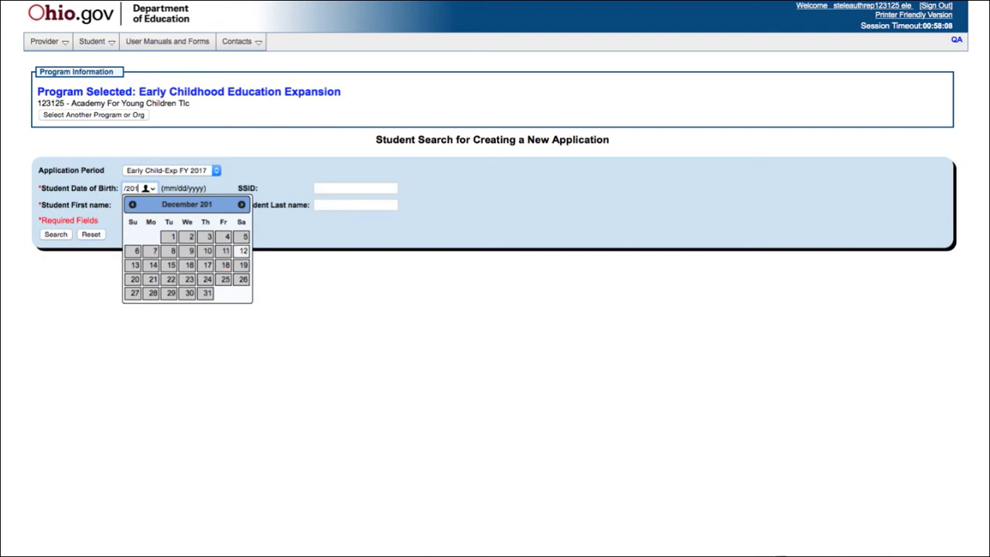
text(1)
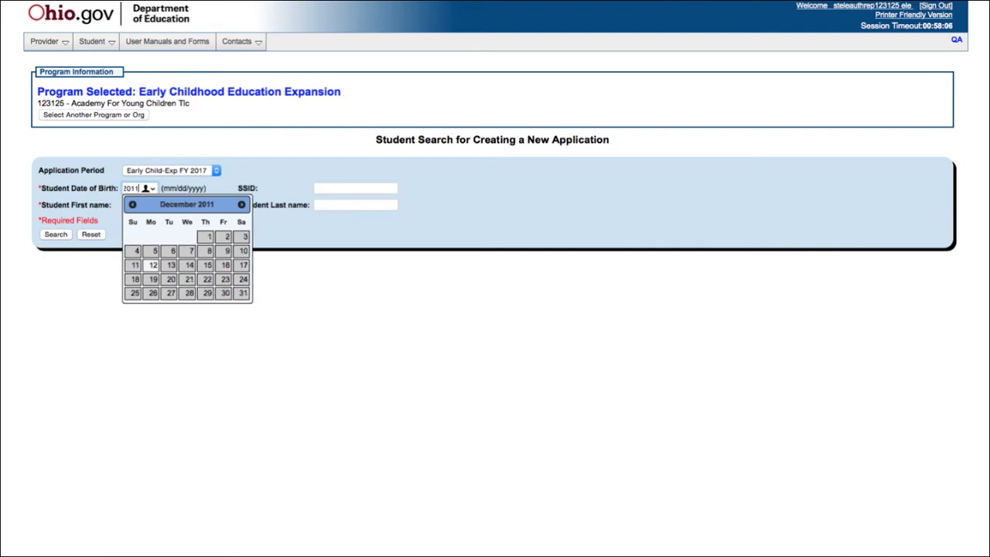
click(292, 224)
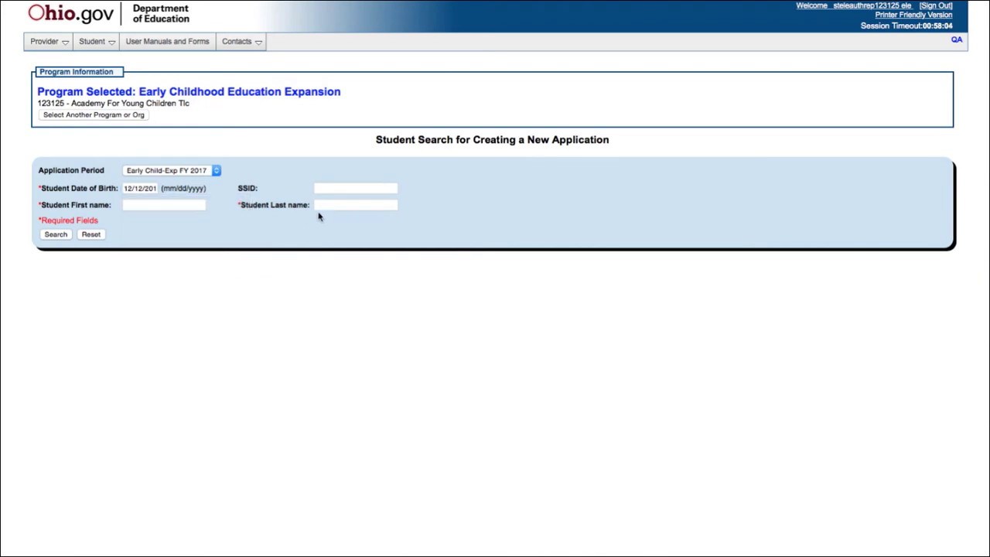
click(201, 206)
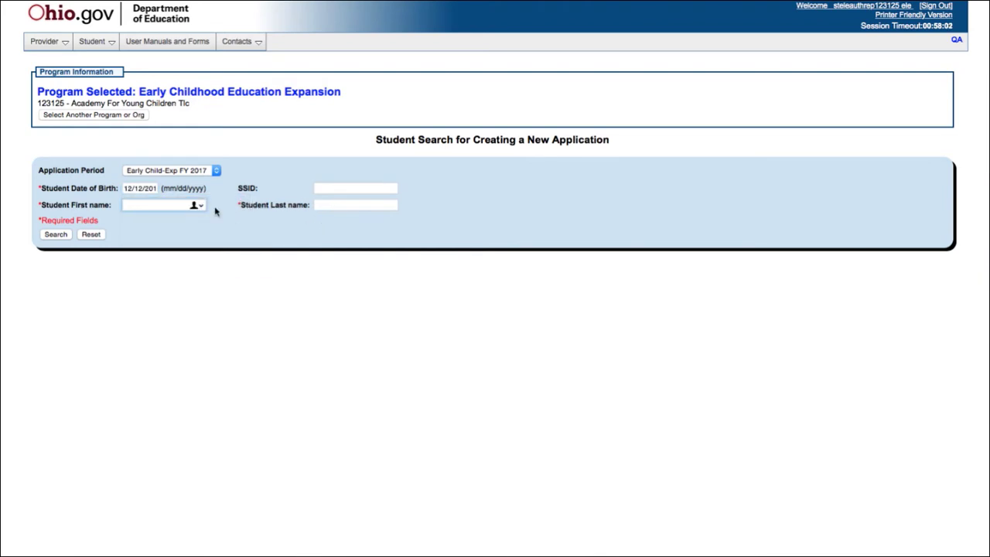
text(Amy)
click(316, 205)
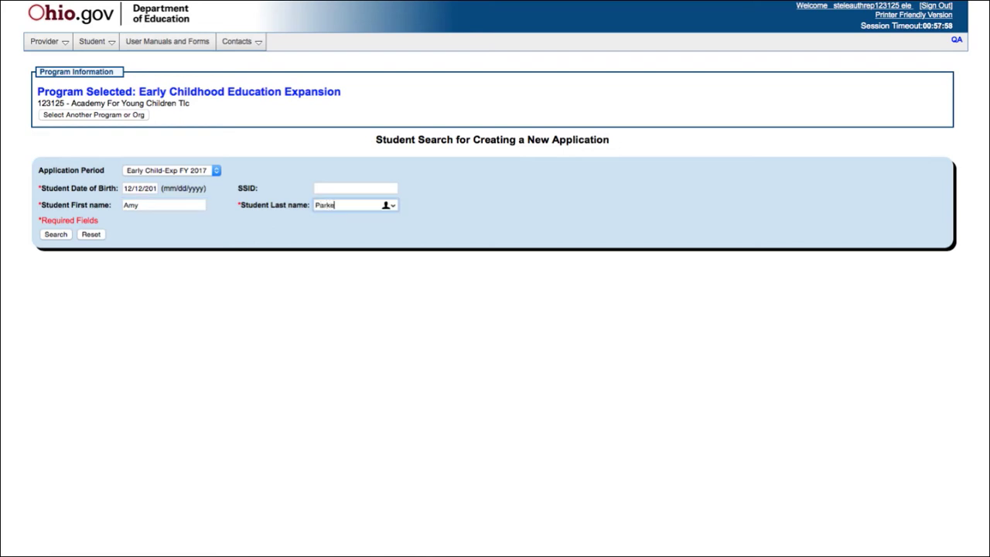
click(55, 234)
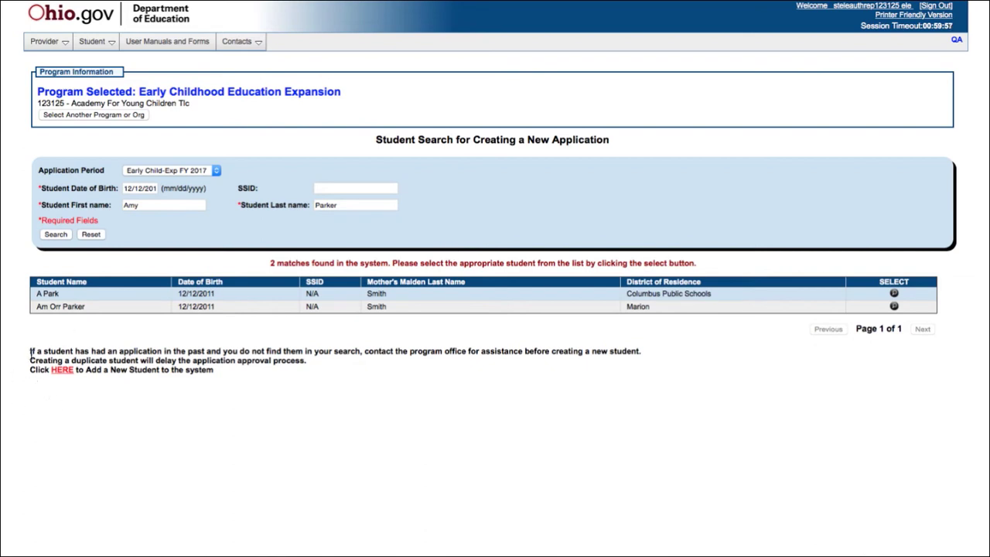
Start a new student application and enter the child's middle name, leaving suffix blank
click(63, 370)
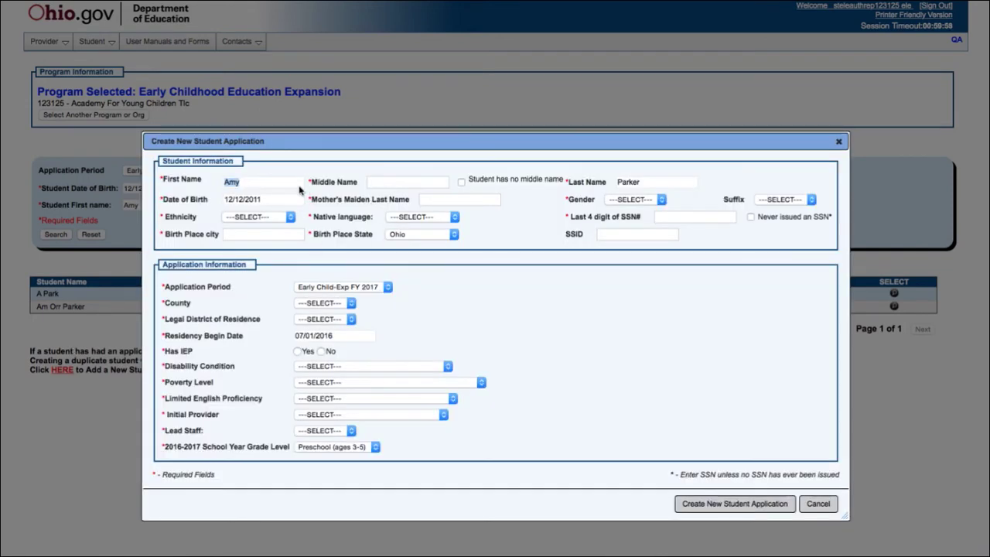
click(380, 183)
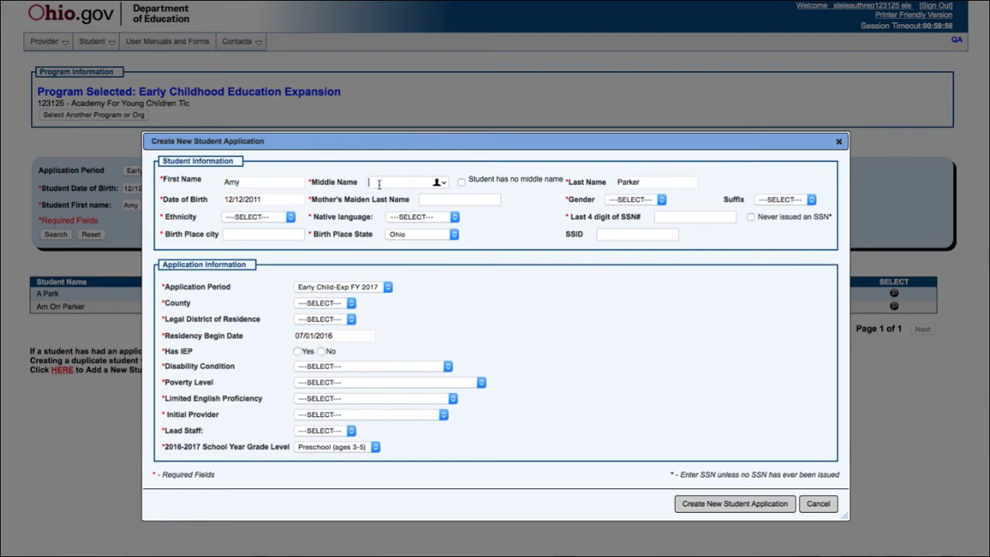
text(Orr)
click(812, 200)
click(816, 201)
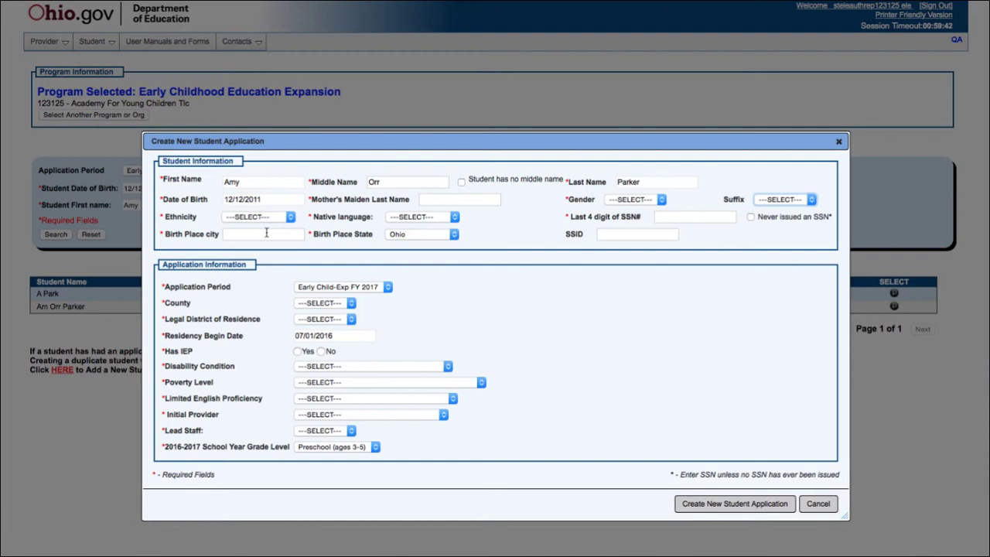
Enter the mother's maiden last name and set the student's gender to Female
click(433, 201)
text(Smith)
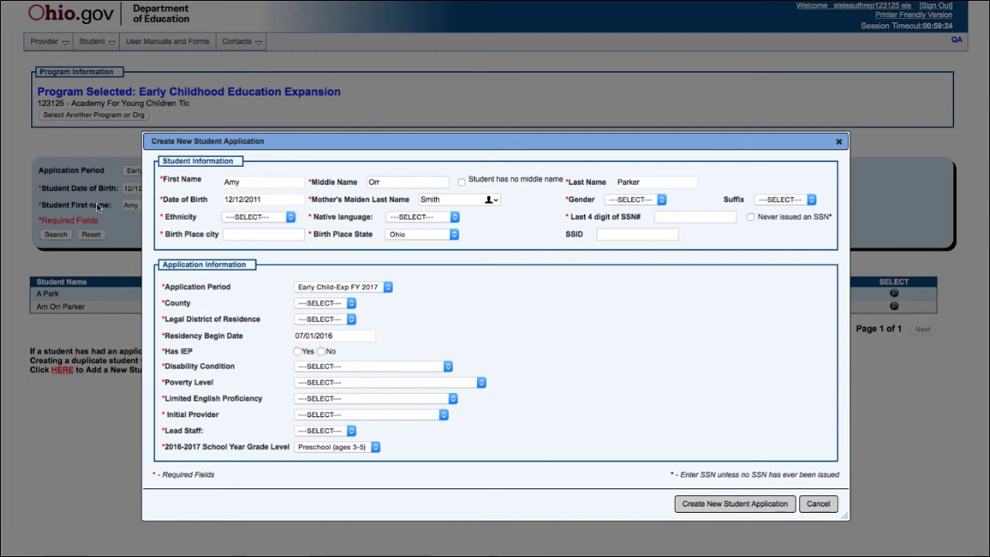
click(647, 200)
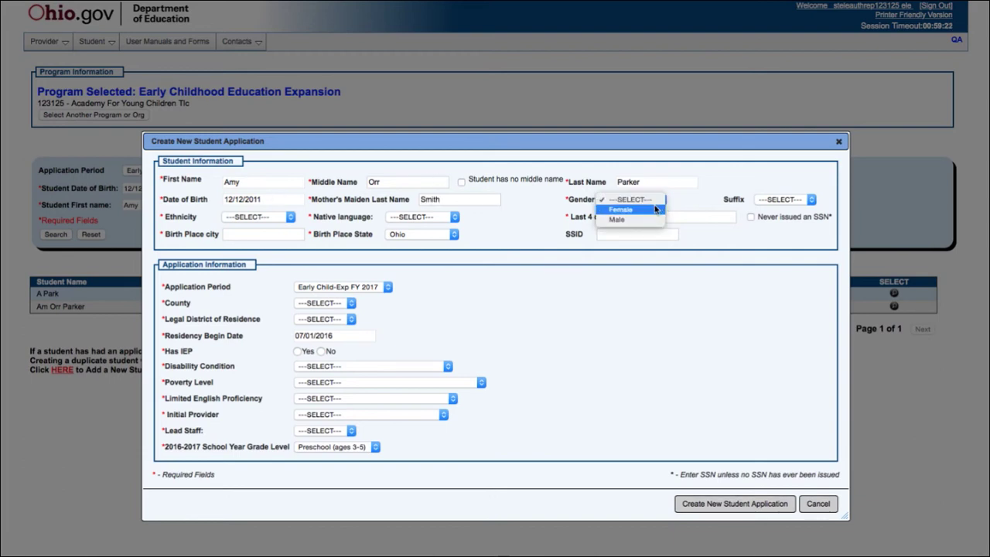
click(650, 209)
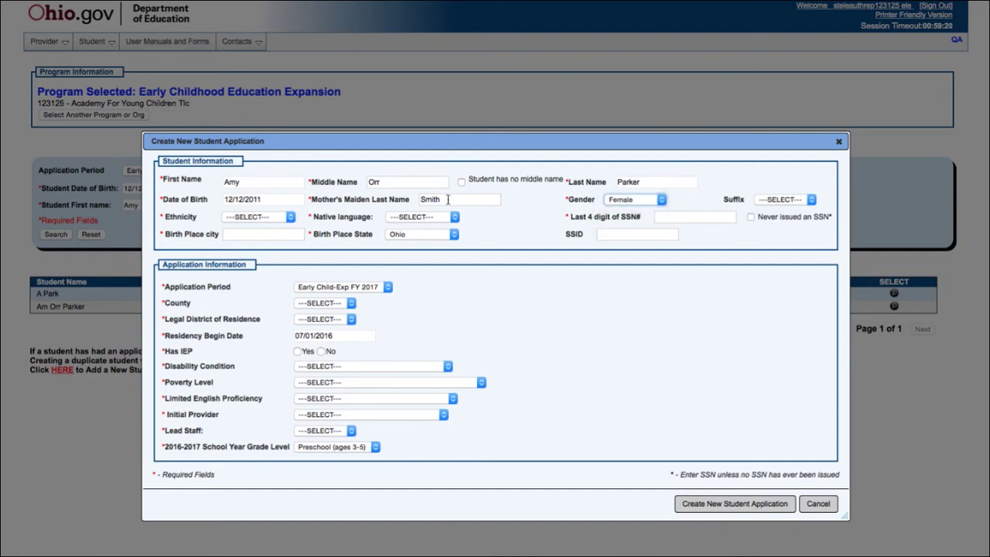
click(292, 217)
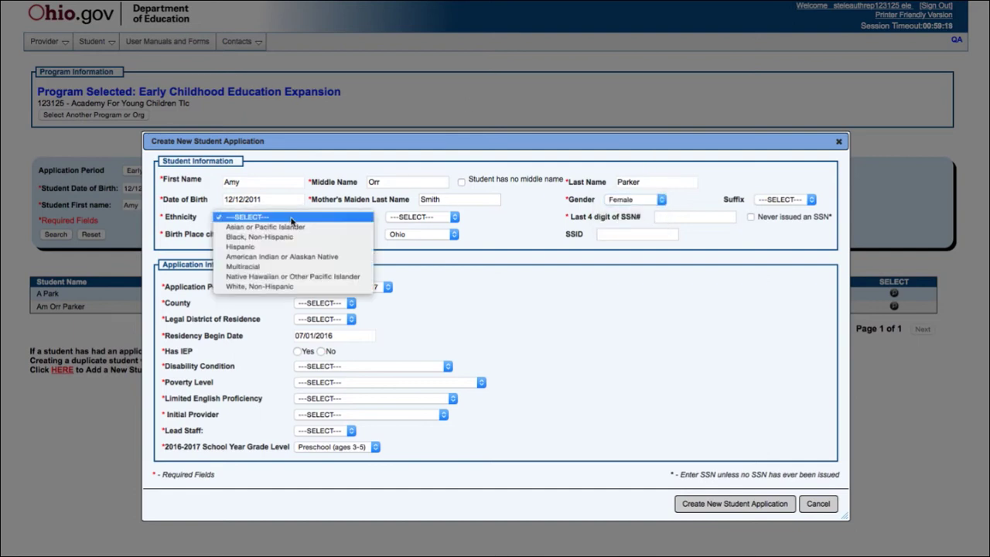
Set the student's ethnicity to White, Non-Hispanic
click(281, 288)
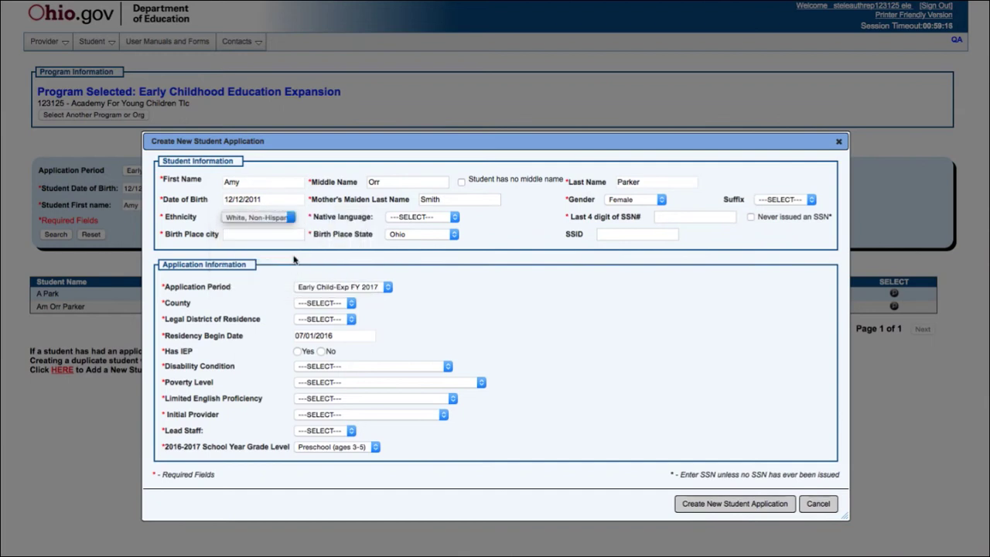
click(291, 218)
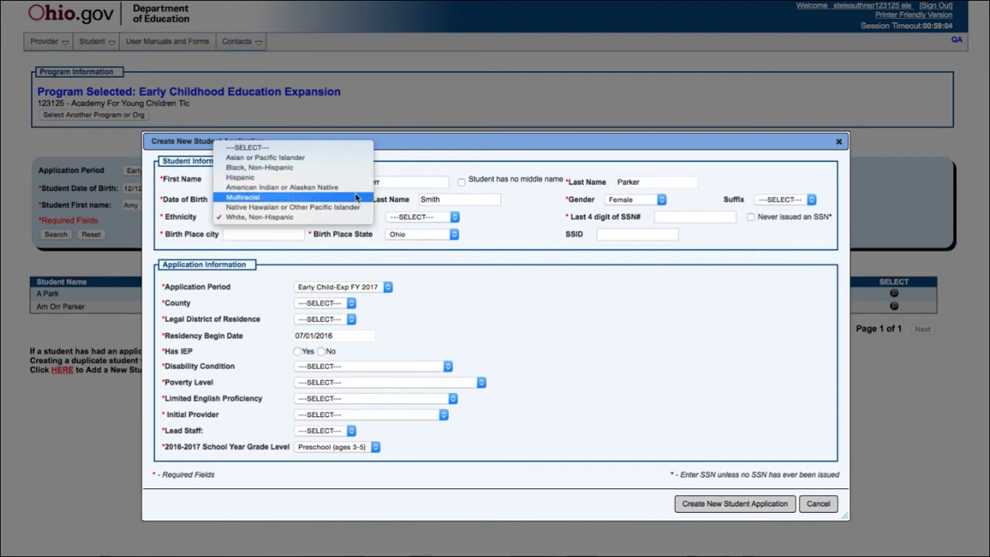
click(493, 227)
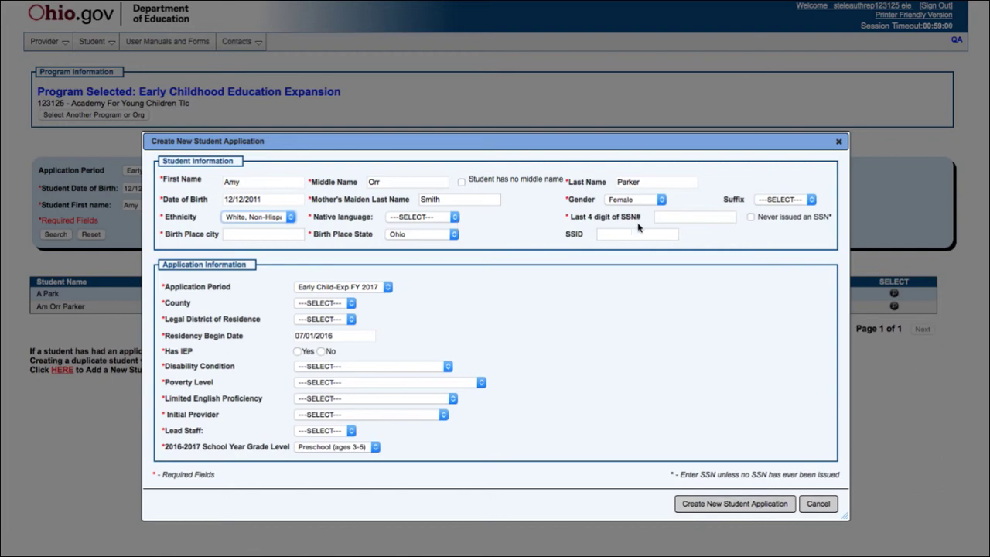
Set native language to English, mark never issued an SSN, and enter birth city Marion
click(687, 221)
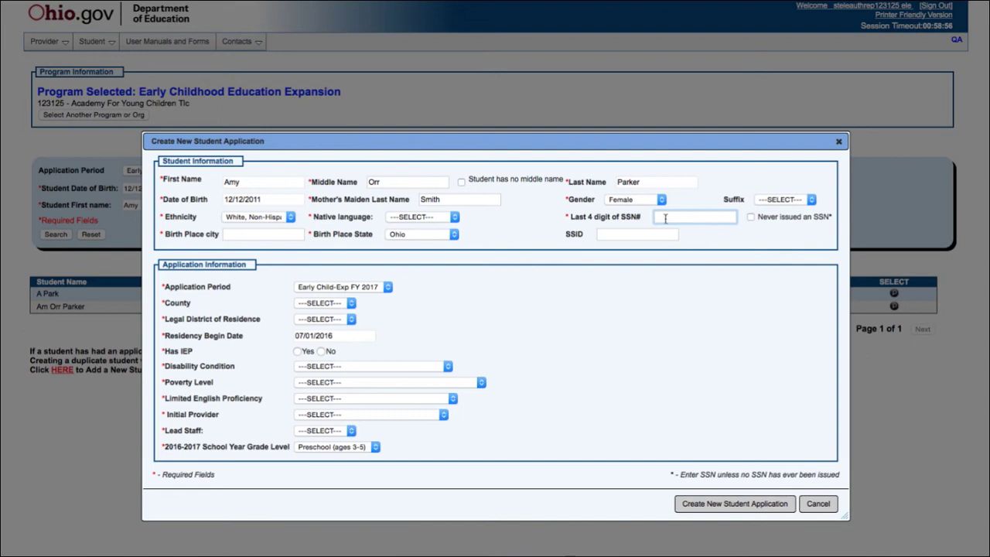
click(455, 218)
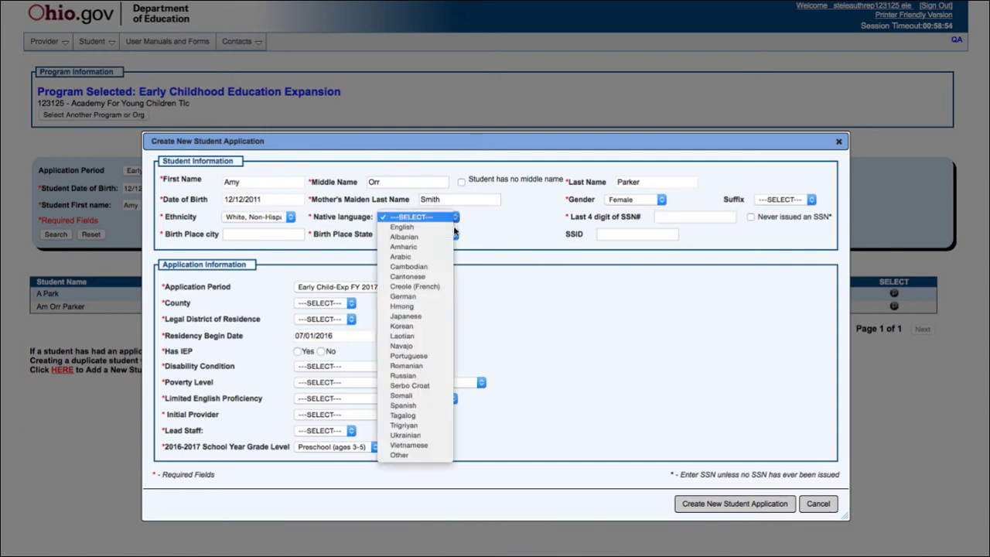
click(452, 229)
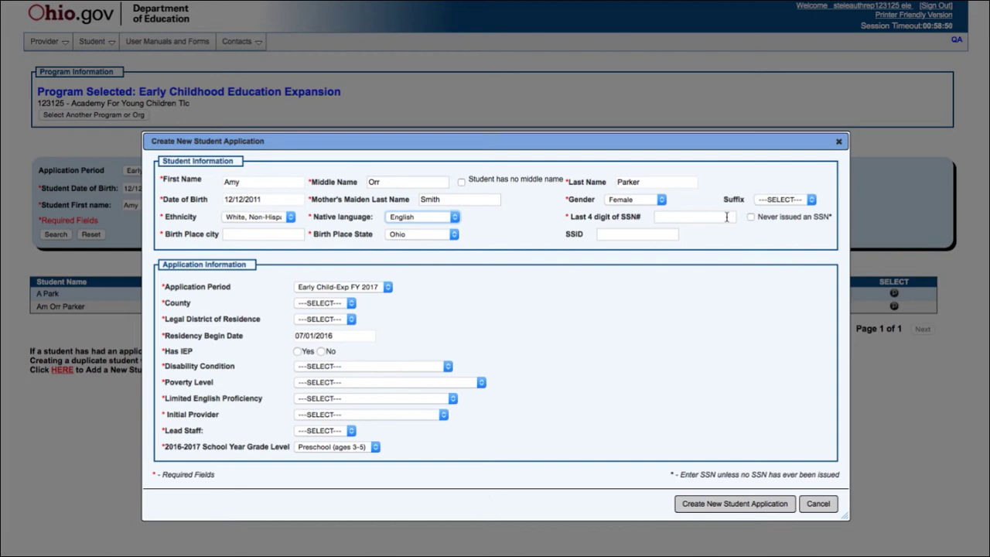
click(751, 218)
click(293, 235)
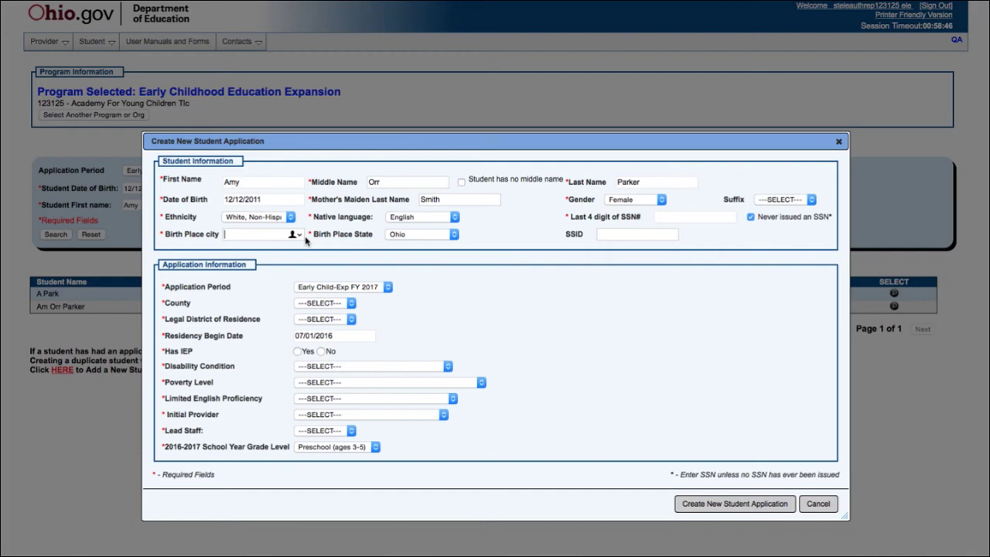
text(Marion)
Set the county to Marion and legal district of residence to 044339, Marion
click(351, 303)
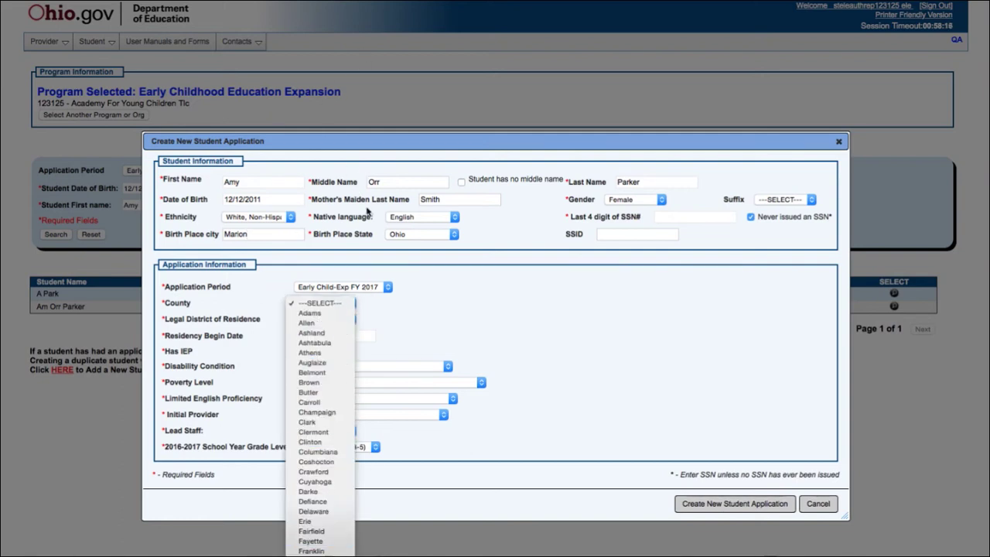
scroll(391, 271, down, 3)
scroll(391, 271, down, 3)
click(316, 309)
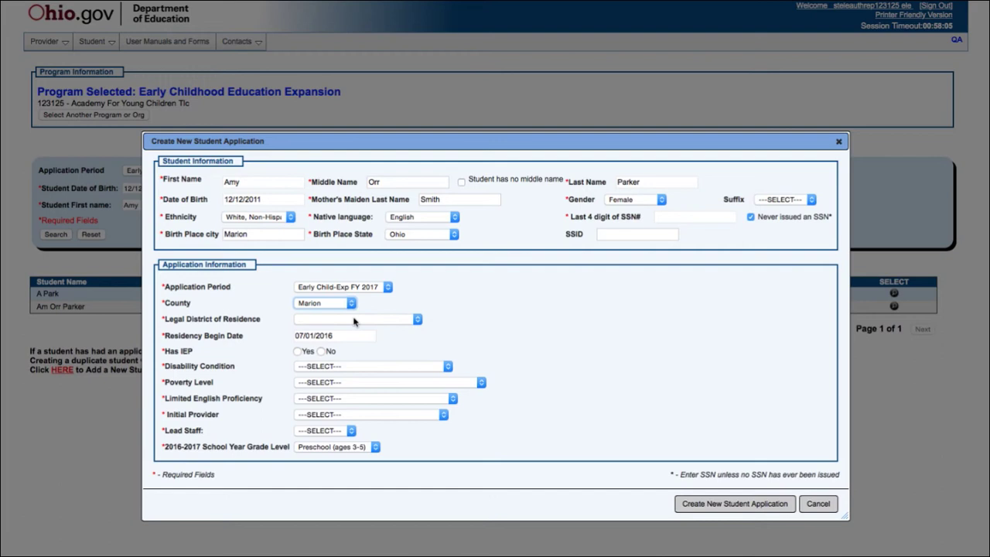
click(417, 320)
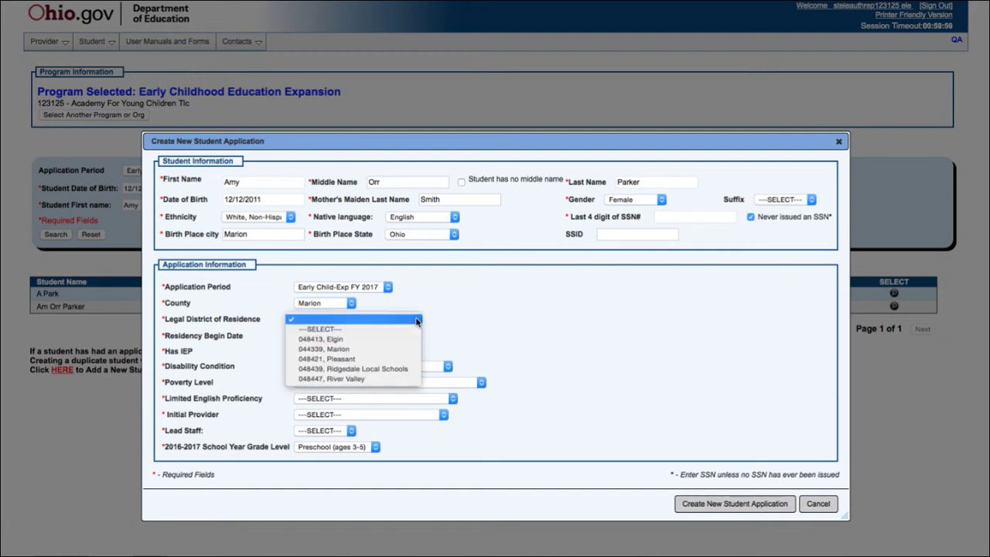
click(379, 349)
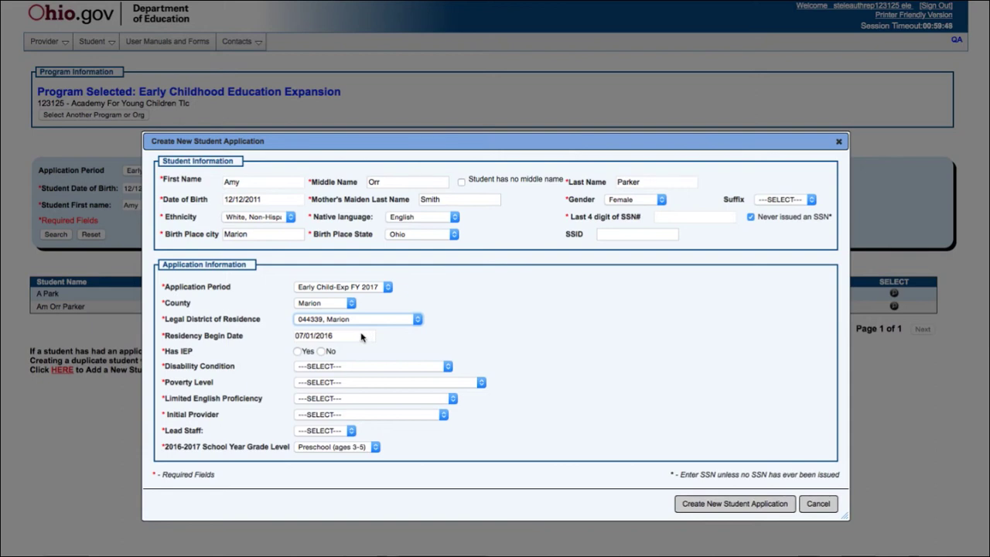
Answer no IEP, poverty level 176 - 185%, and no limited English proficiency
click(321, 352)
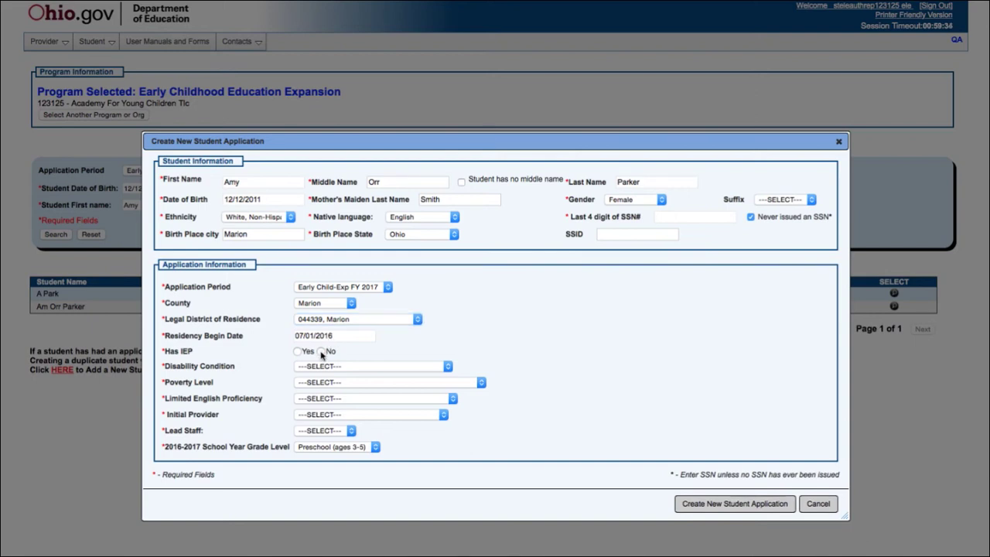
click(322, 352)
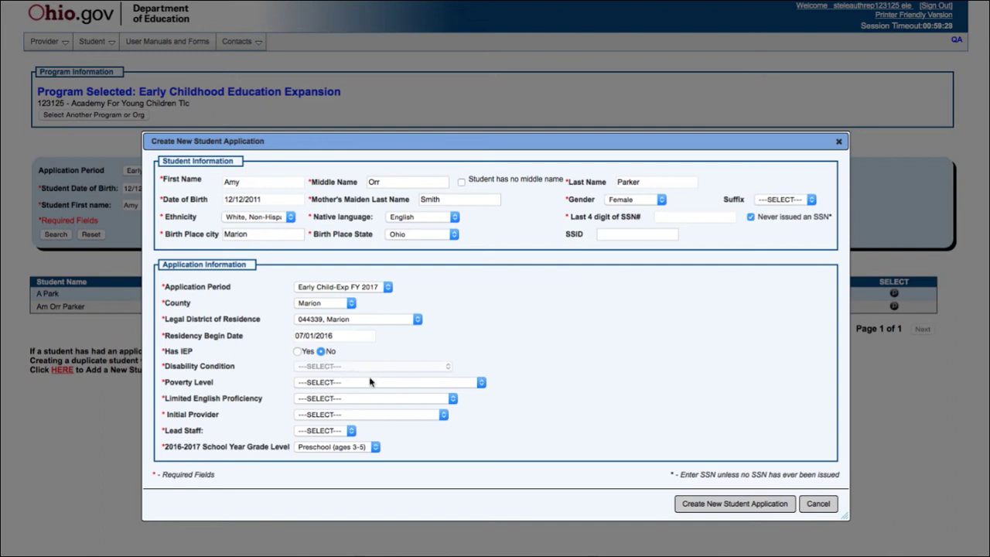
click(481, 384)
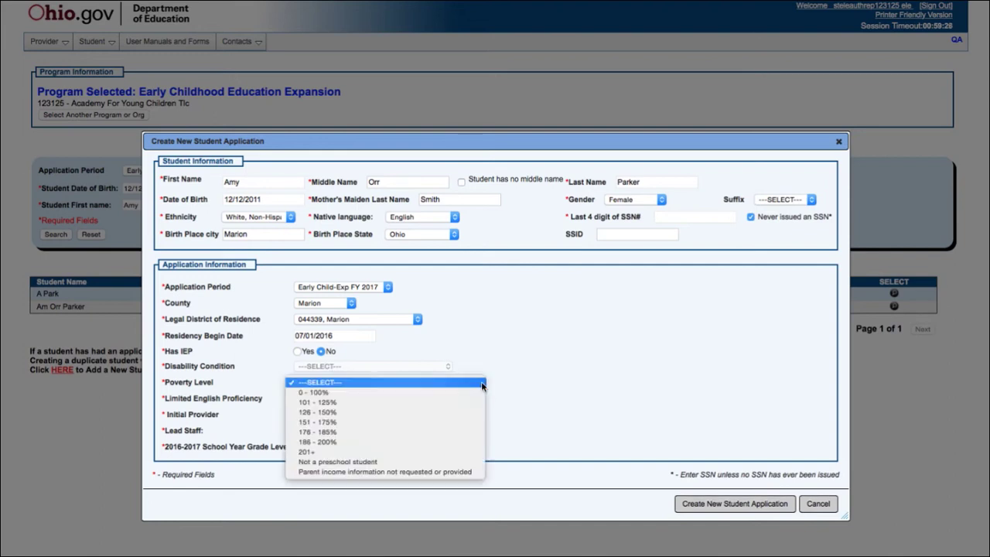
click(380, 432)
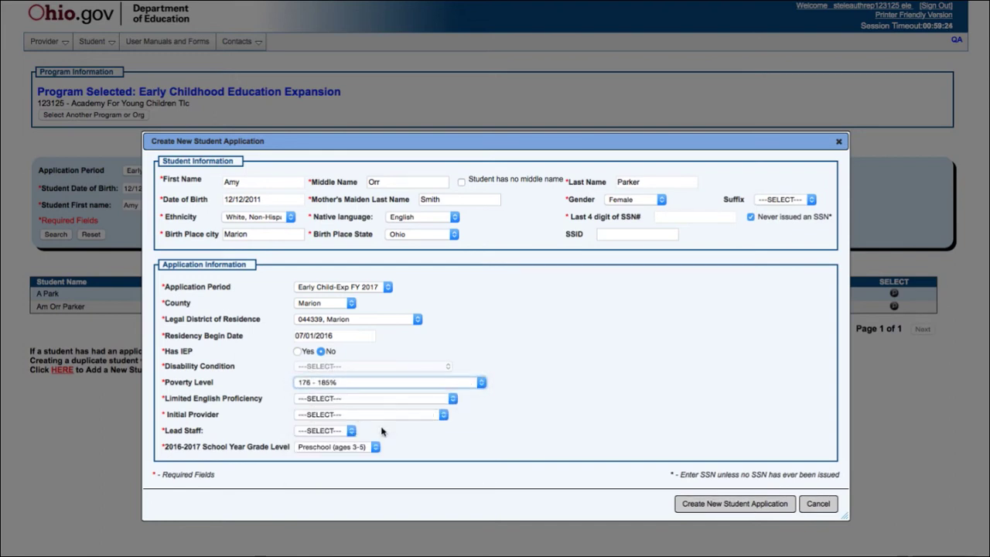
click(453, 400)
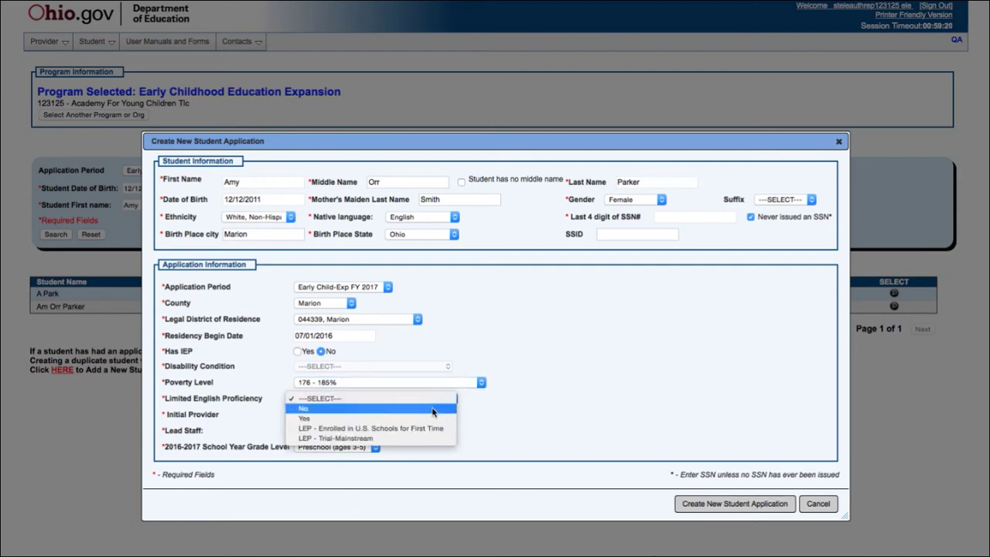
click(433, 410)
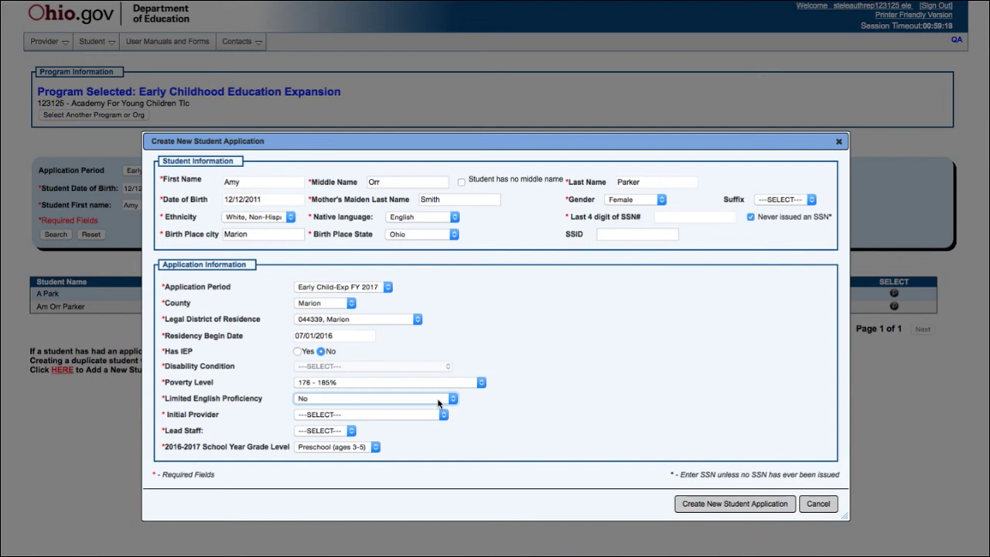
Choose 123125 Academy as initial provider, assign the lead staff, and create the application
click(441, 415)
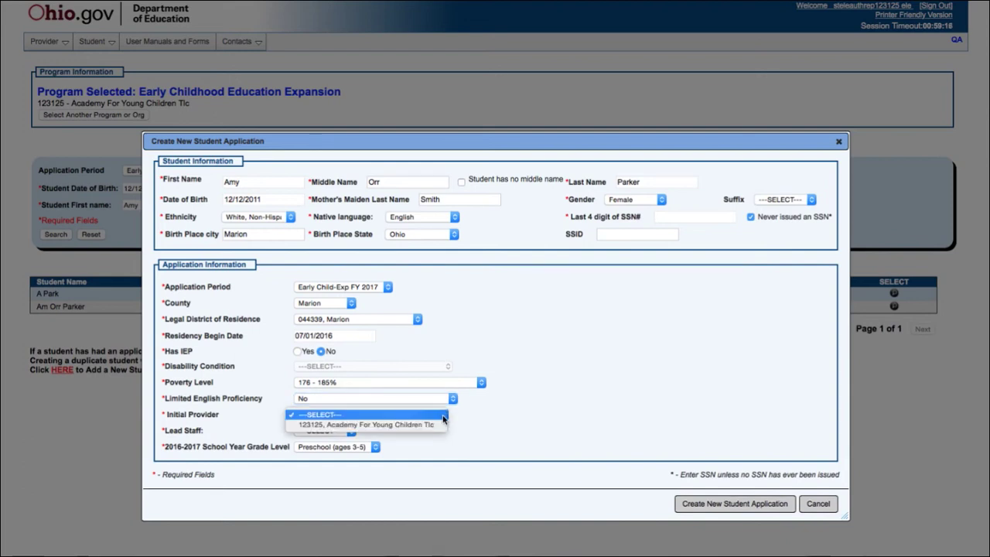
click(429, 425)
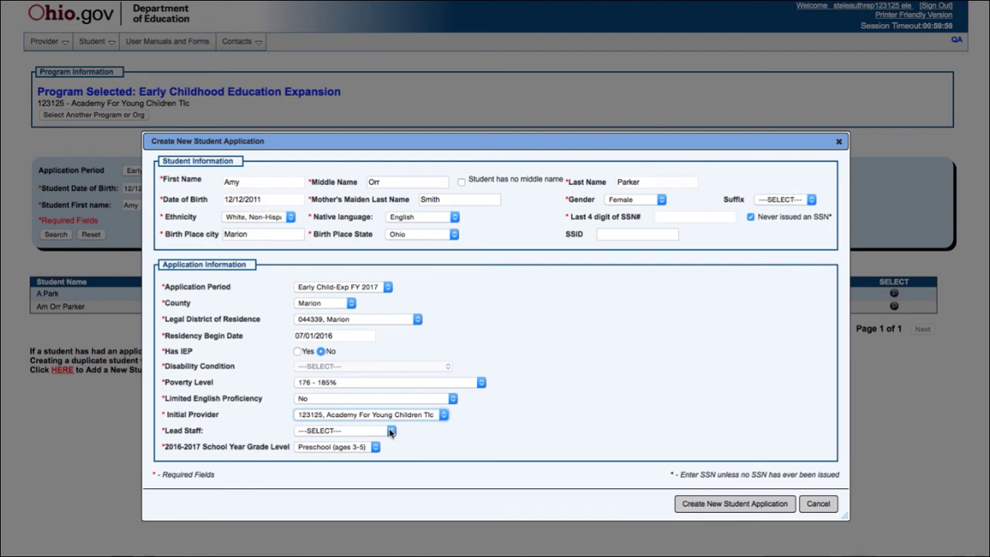
click(392, 431)
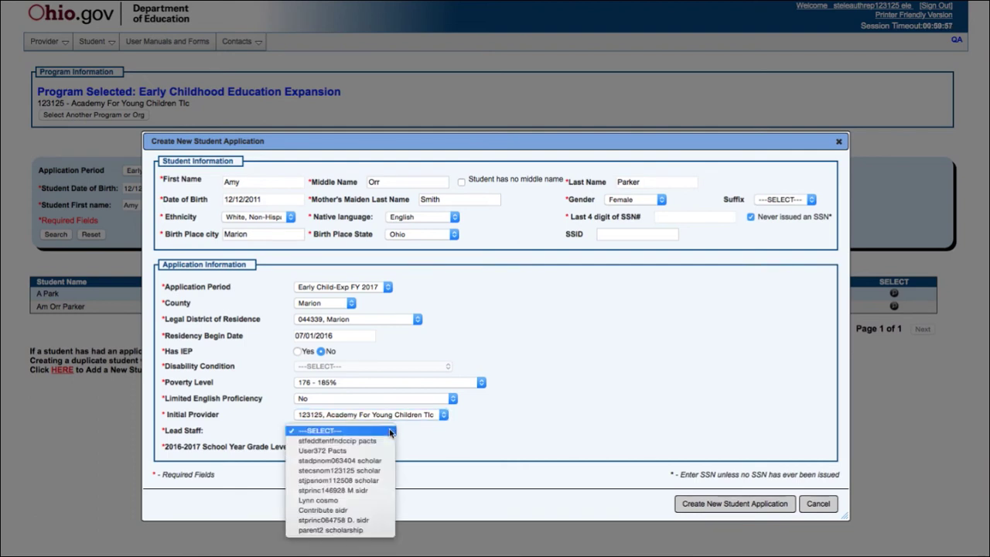
click(350, 471)
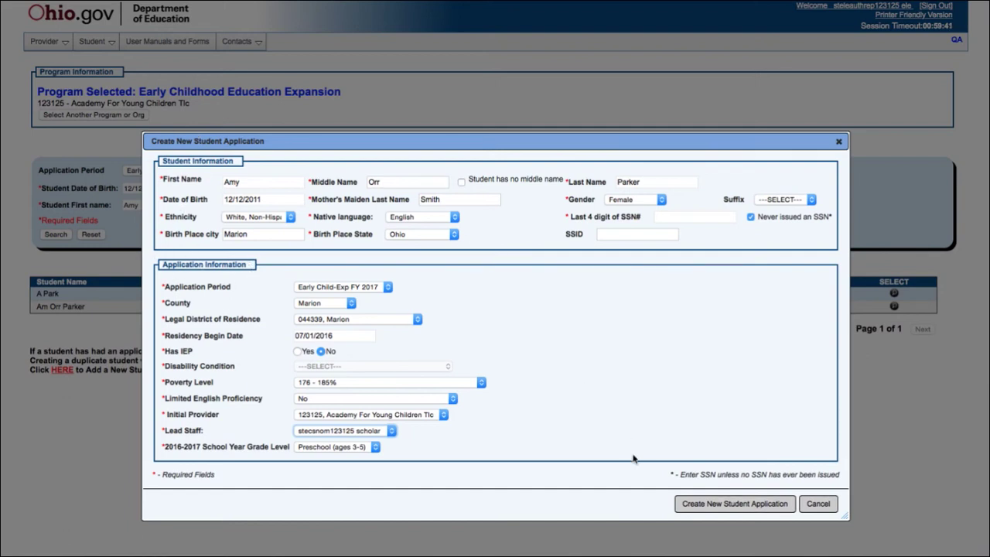
click(729, 505)
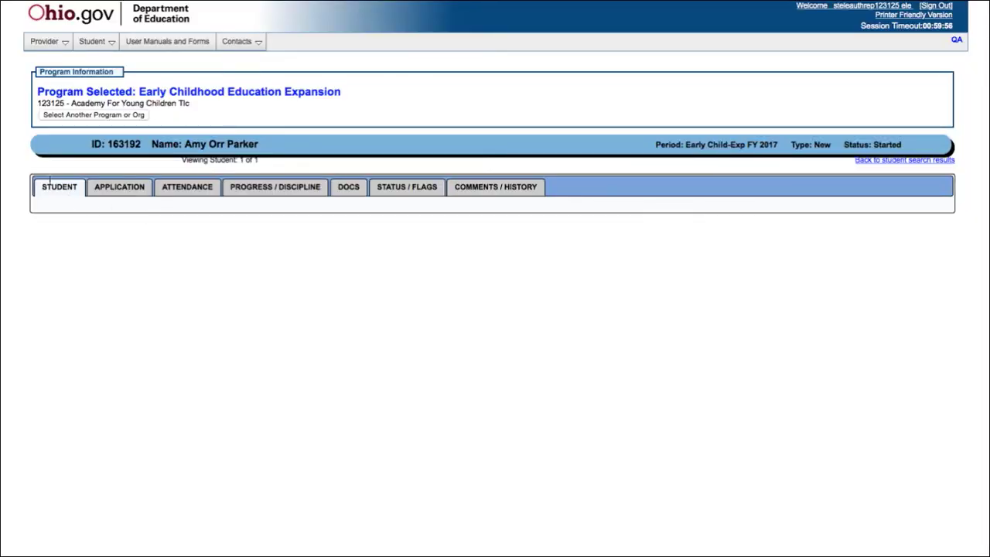
Open the new student's record and view its APPLICATION details (no IEP, Preschool, 044339 Marion)
click(51, 182)
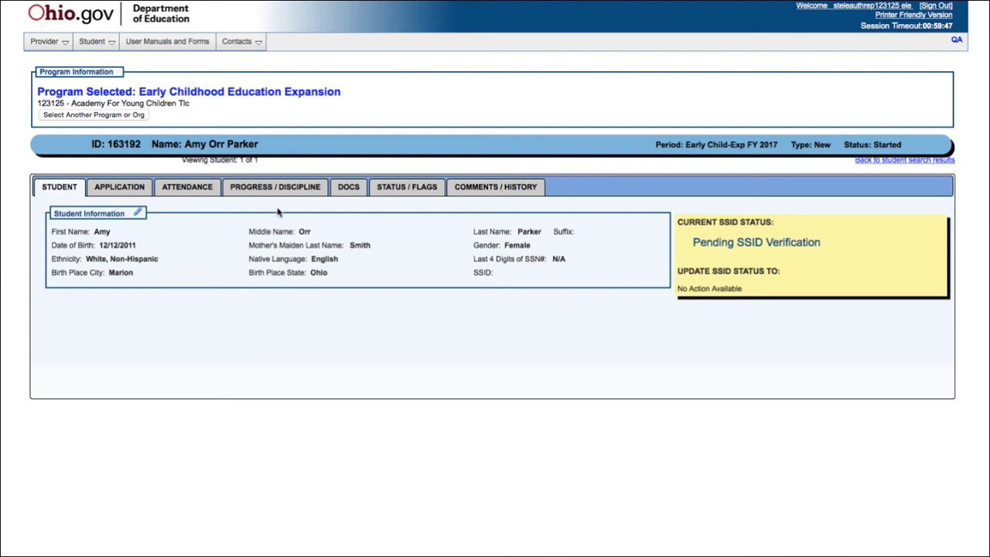
click(112, 188)
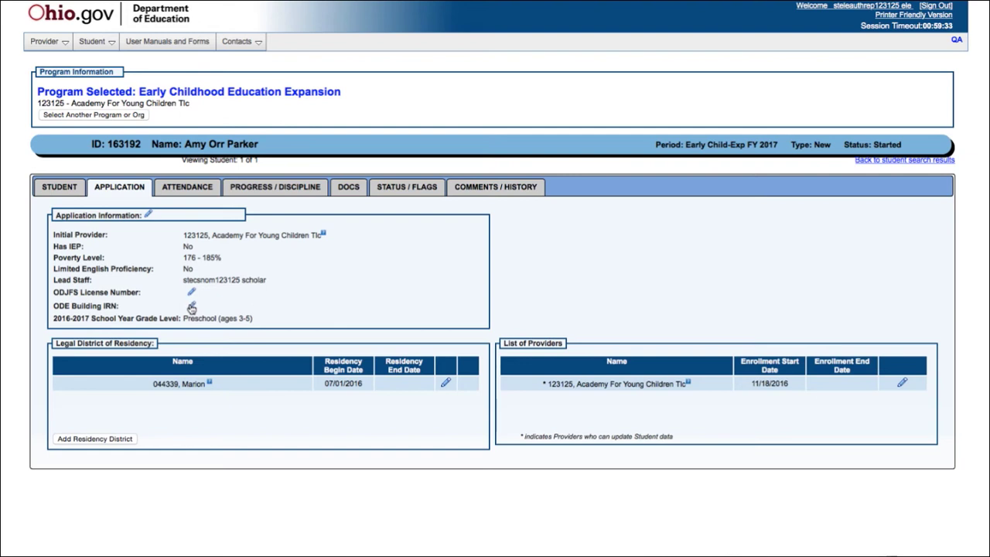
Edit the ODE Building IRN field, enter 123125, and save it
click(192, 307)
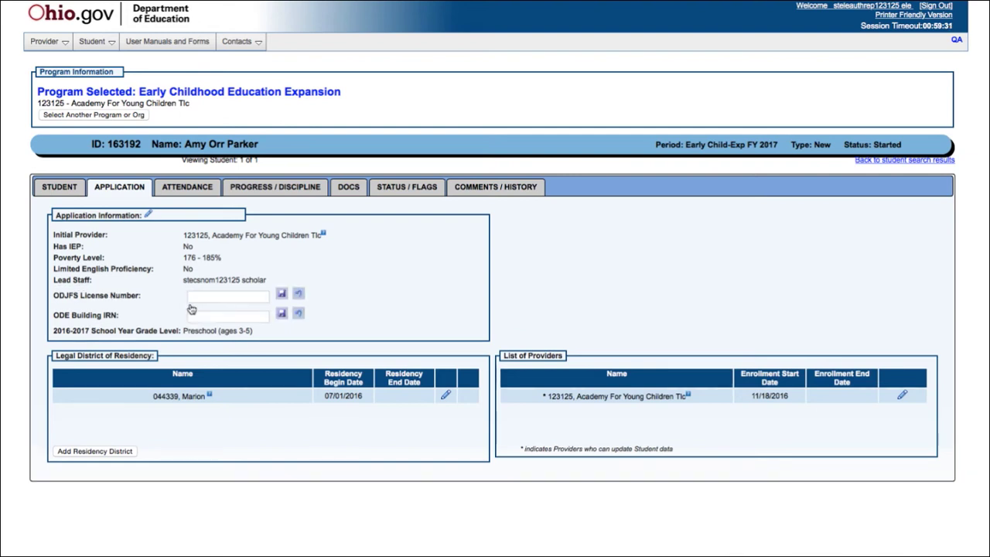
click(234, 314)
text(123125)
click(282, 315)
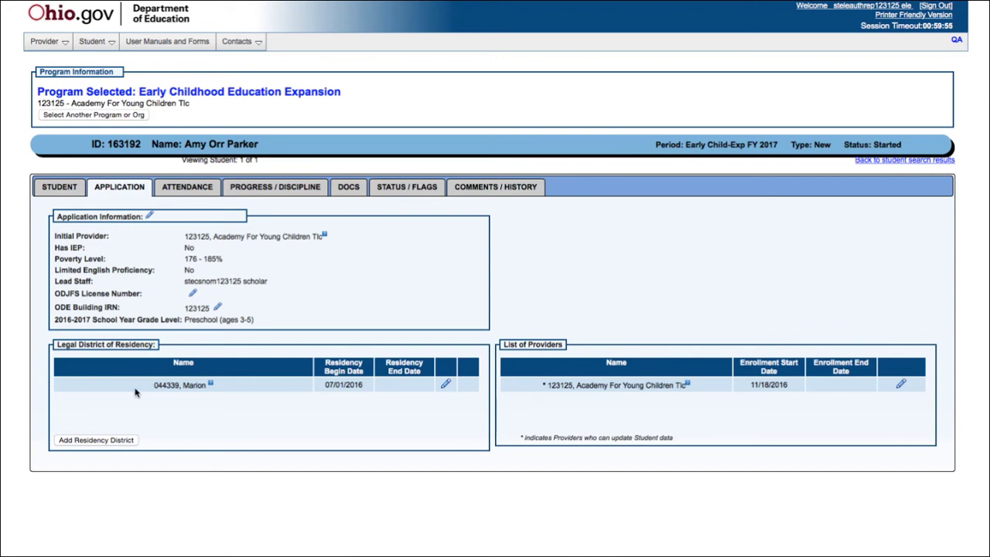
click(446, 384)
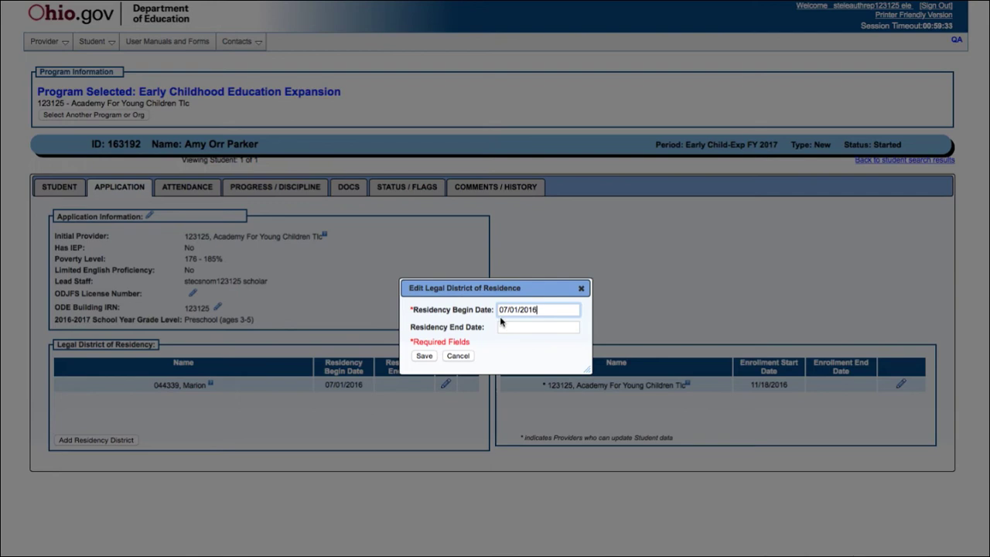
click(458, 356)
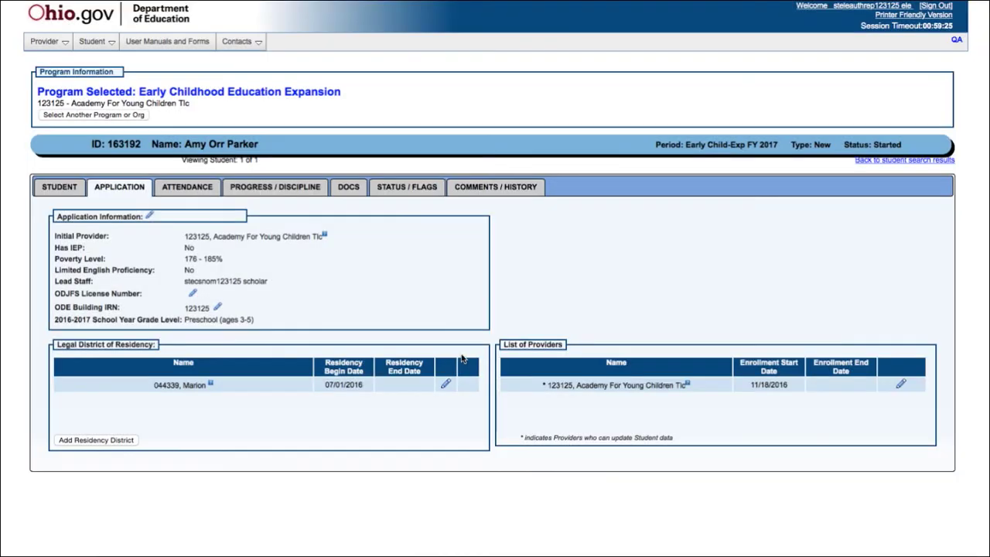
click(108, 440)
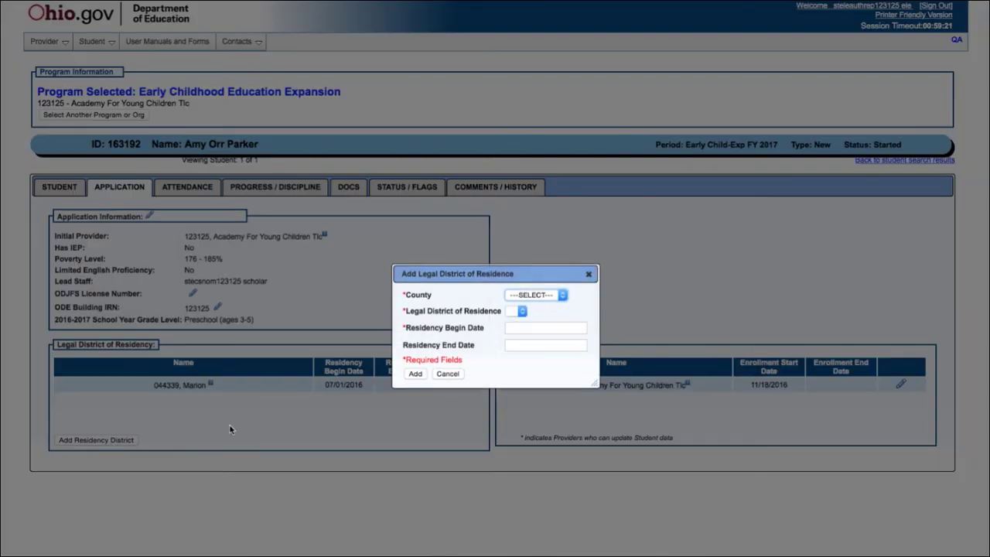
click(562, 298)
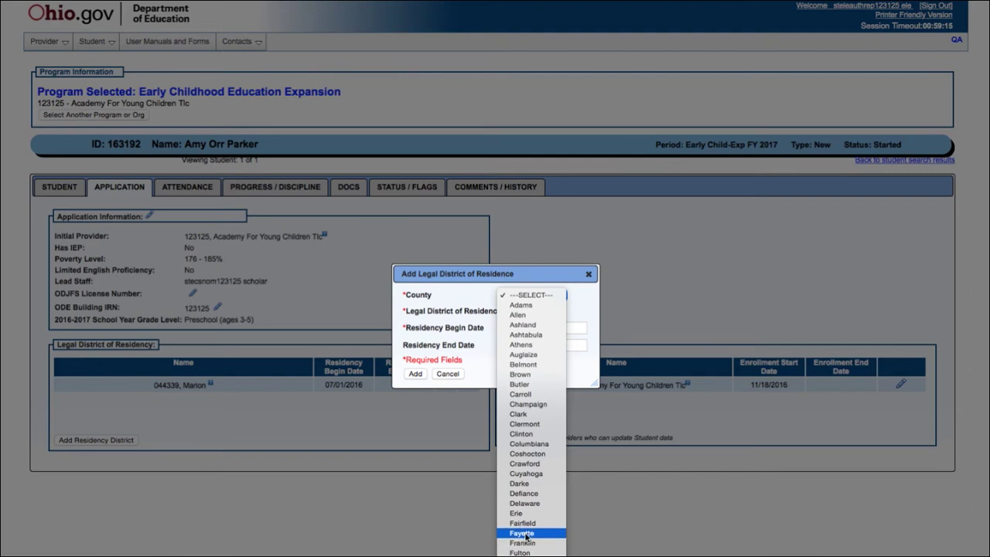
scroll(532, 426, down, 3)
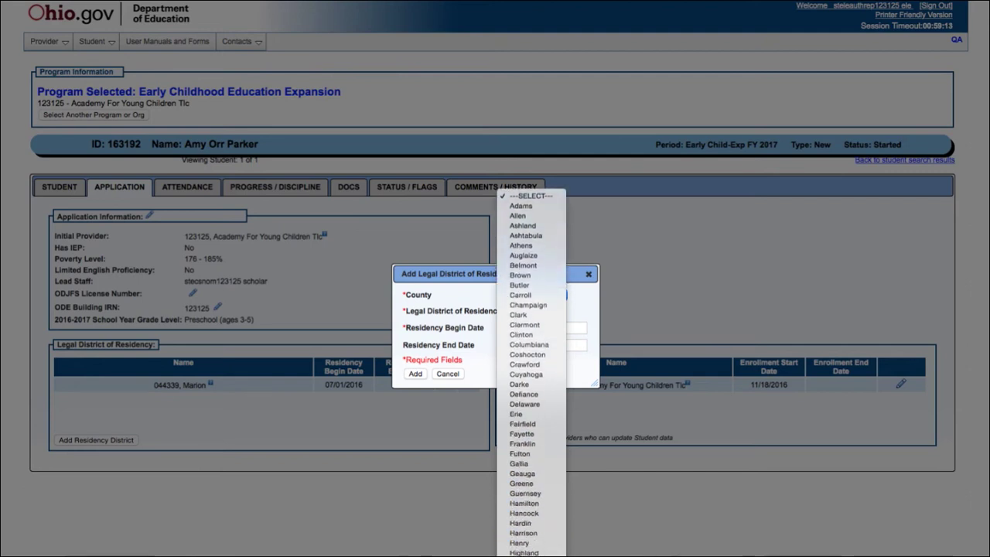
scroll(531, 426, down, 5)
click(577, 345)
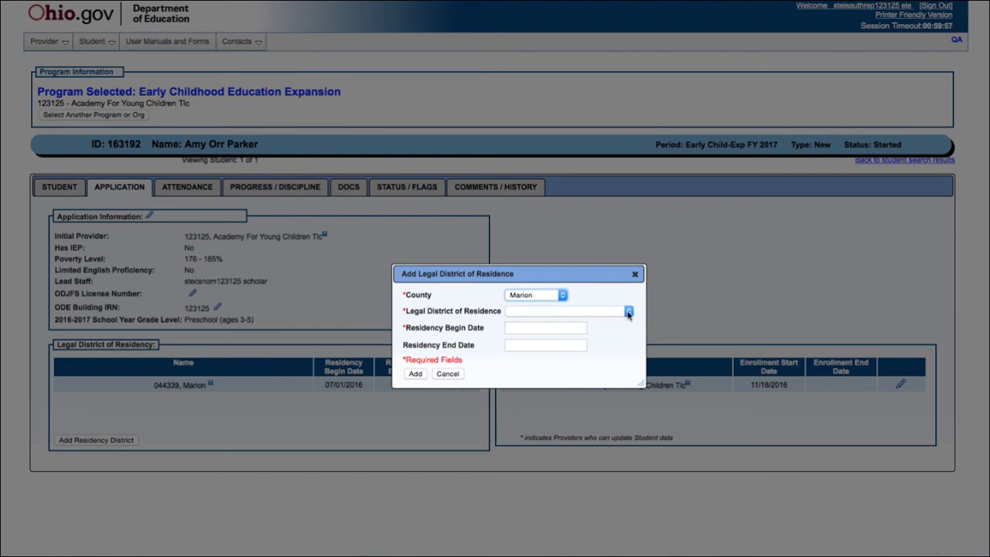
click(628, 313)
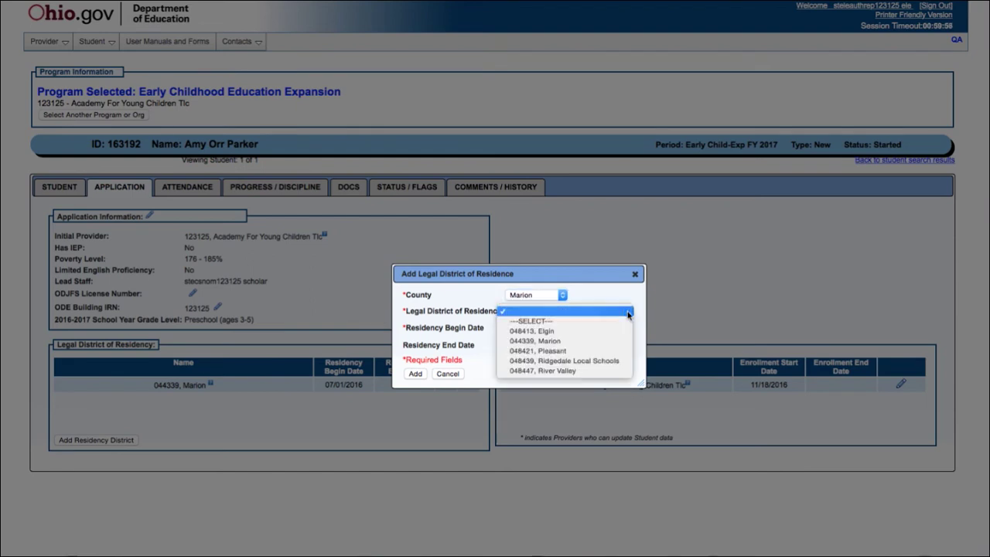
click(557, 342)
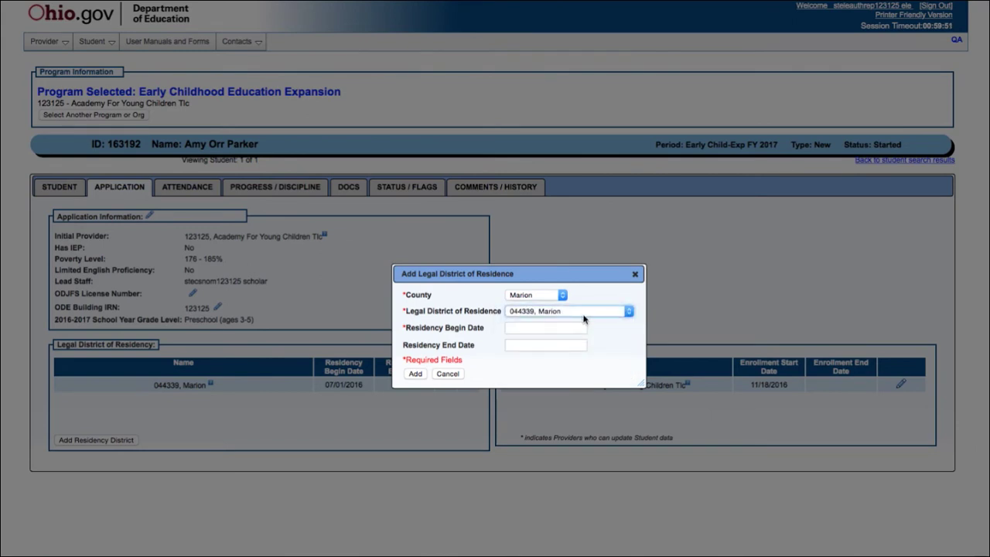
click(577, 328)
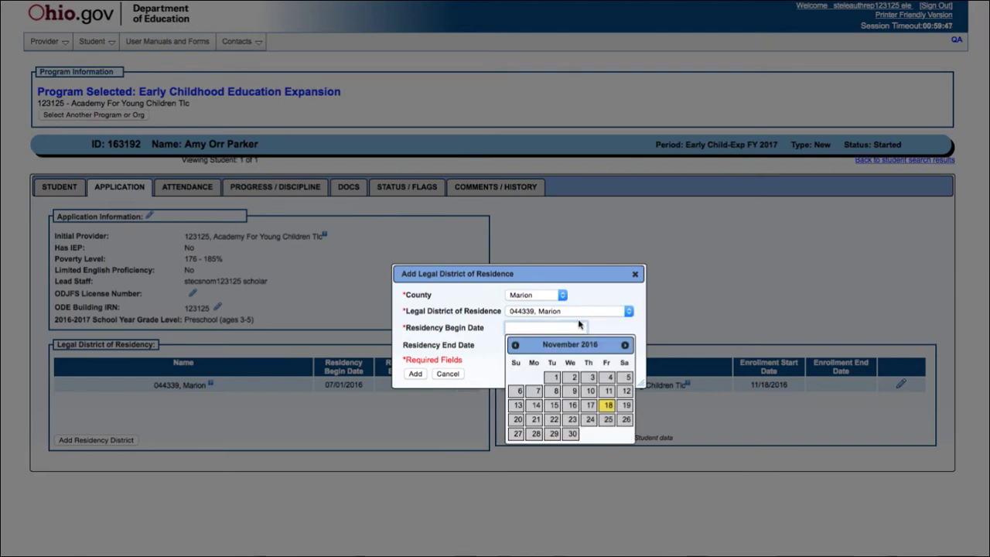
text(0)
text(7/01/2016)
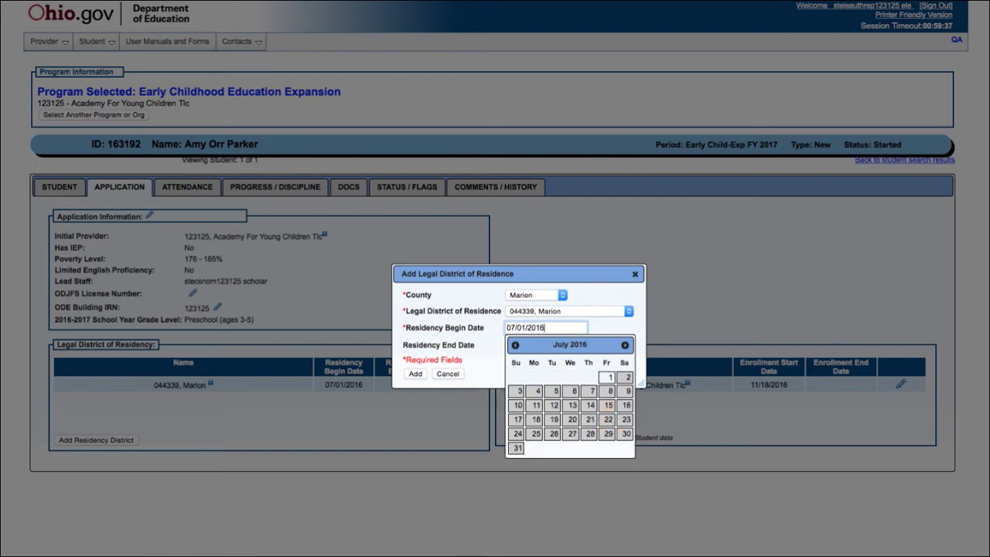
click(557, 339)
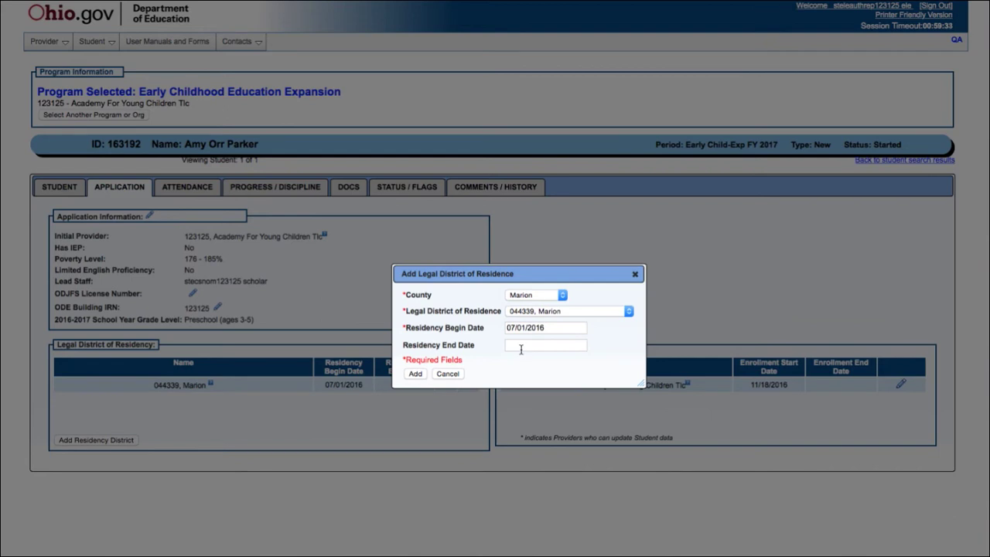
click(413, 375)
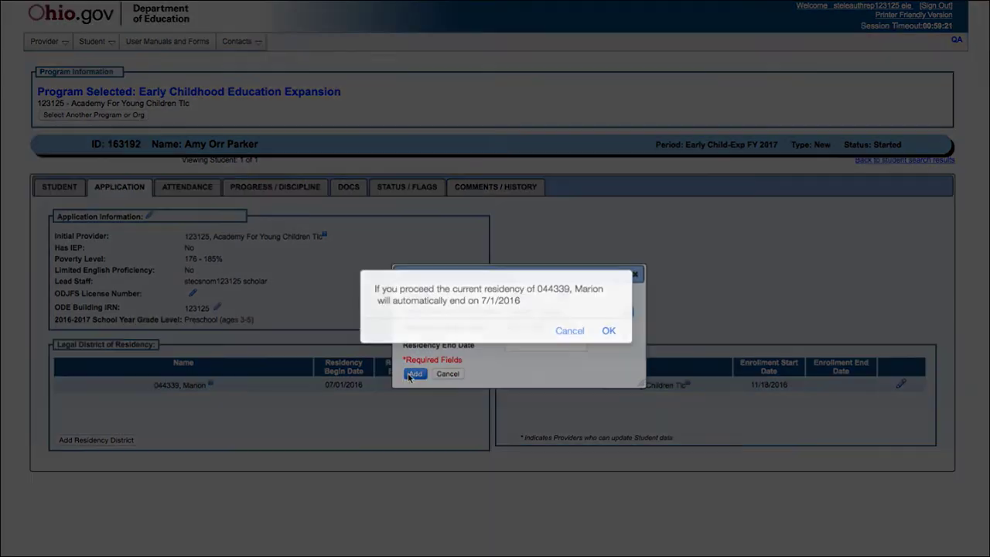
click(569, 331)
click(448, 373)
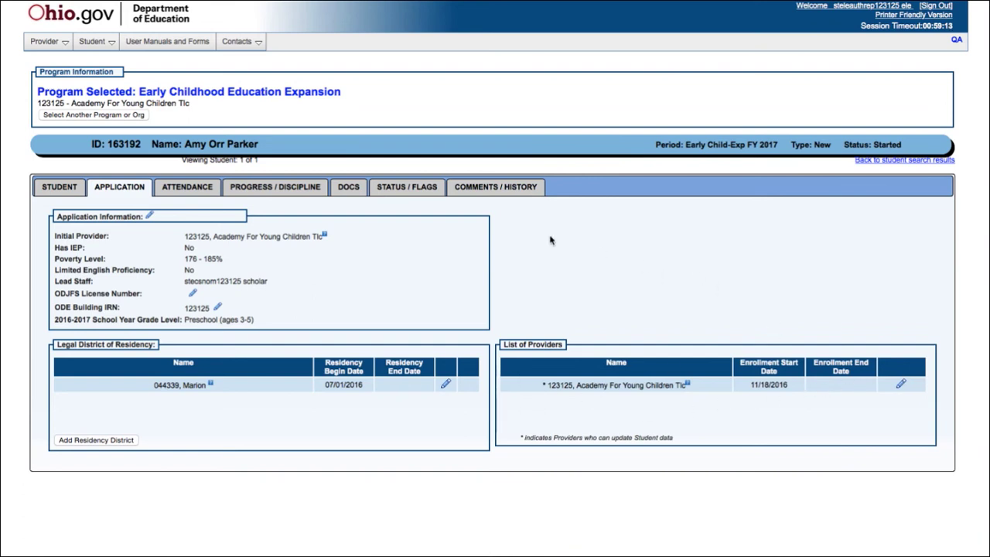
Open the DOCS page and view the Birth Certificate upload window, then close it
click(352, 191)
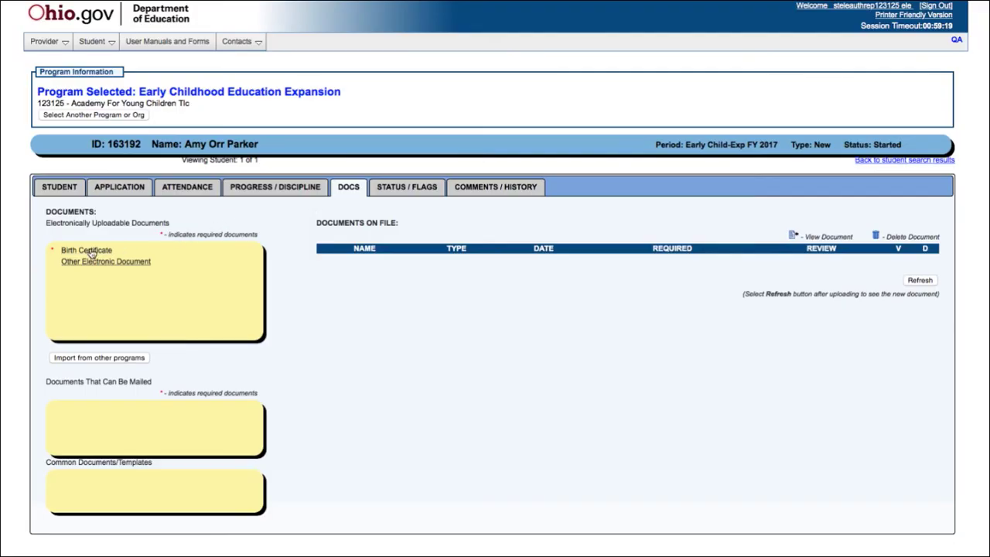
click(91, 252)
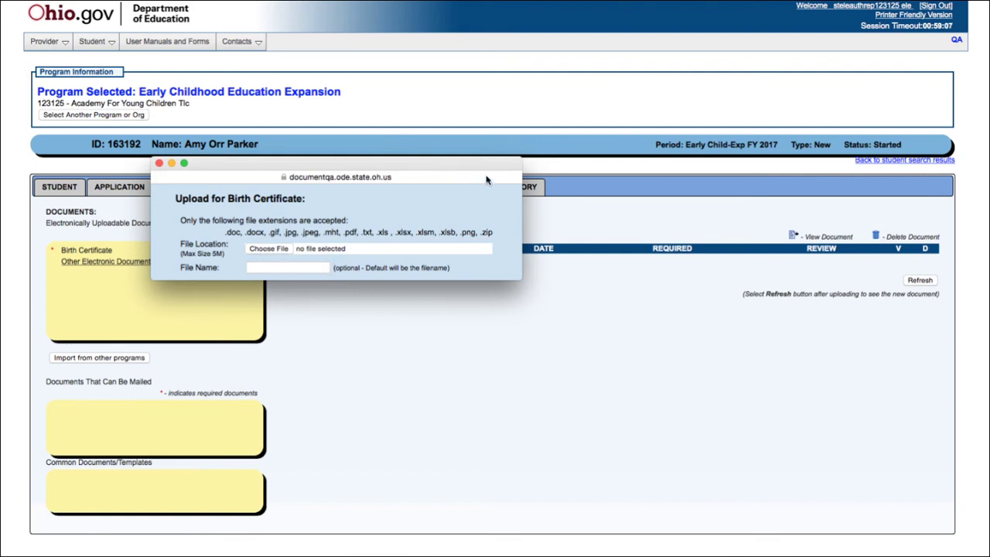
click(159, 164)
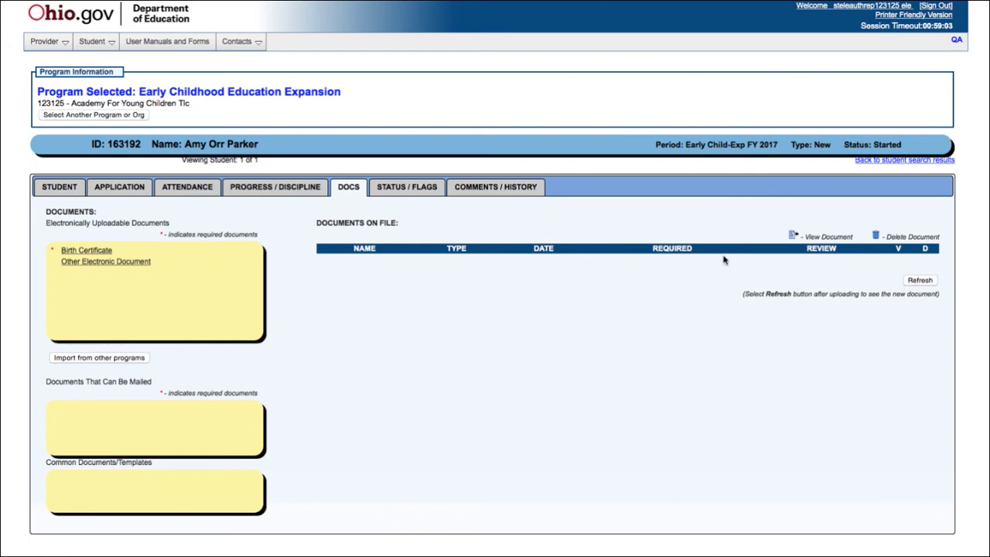
On the STATUS / FLAGS page, update the application status to Submitted
click(393, 190)
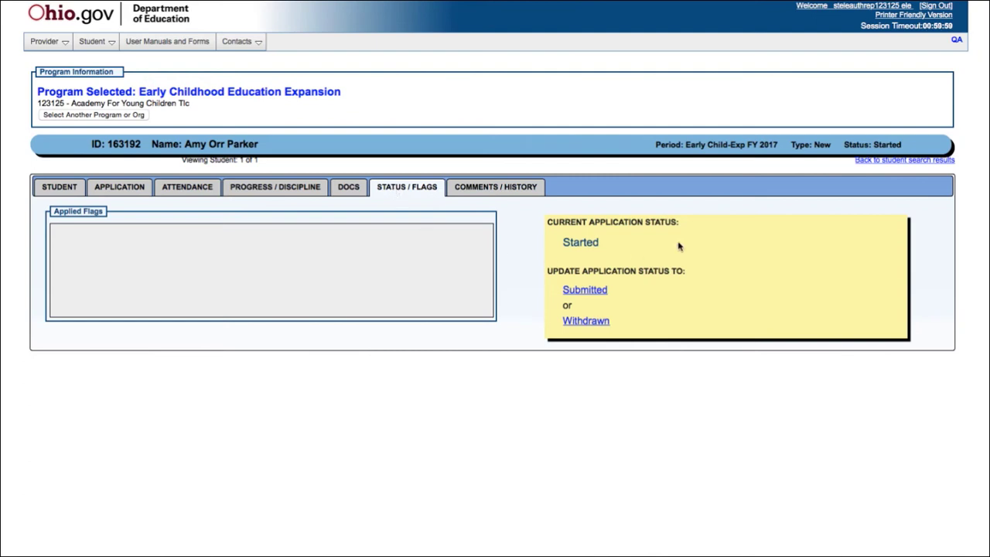
click(584, 291)
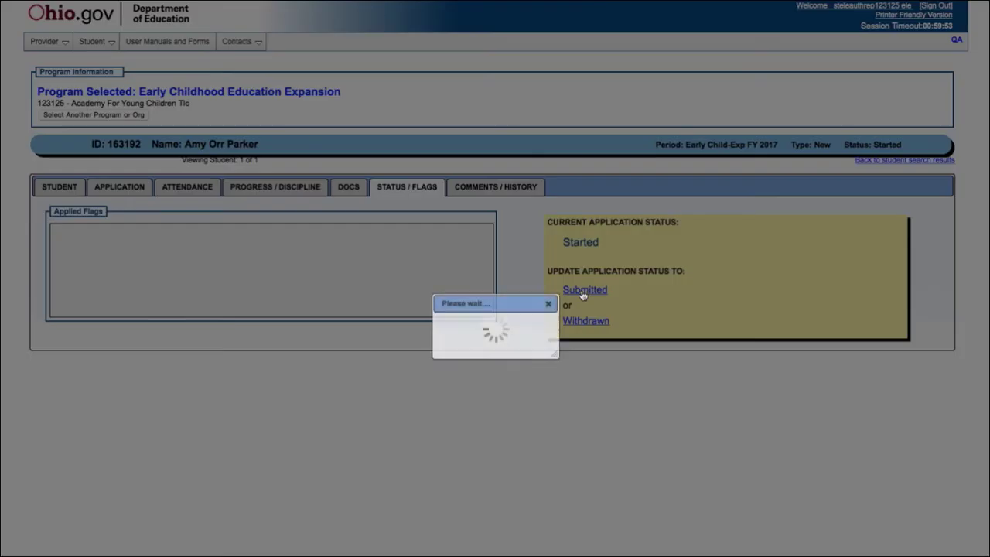
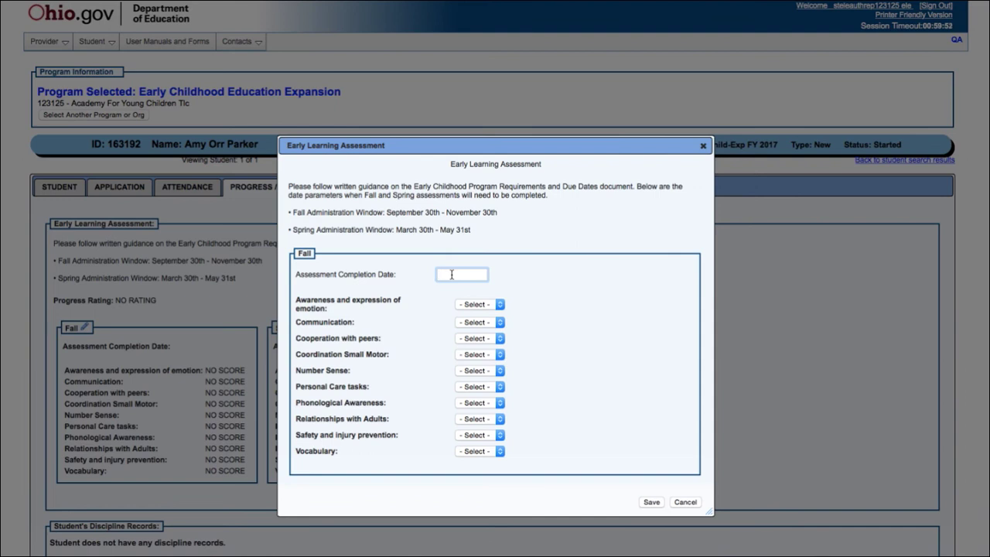
Enter fall completion date 11/3/2016 and score Awareness and expression of emotion 5, Communication 4
text(11/3/201)
click(500, 306)
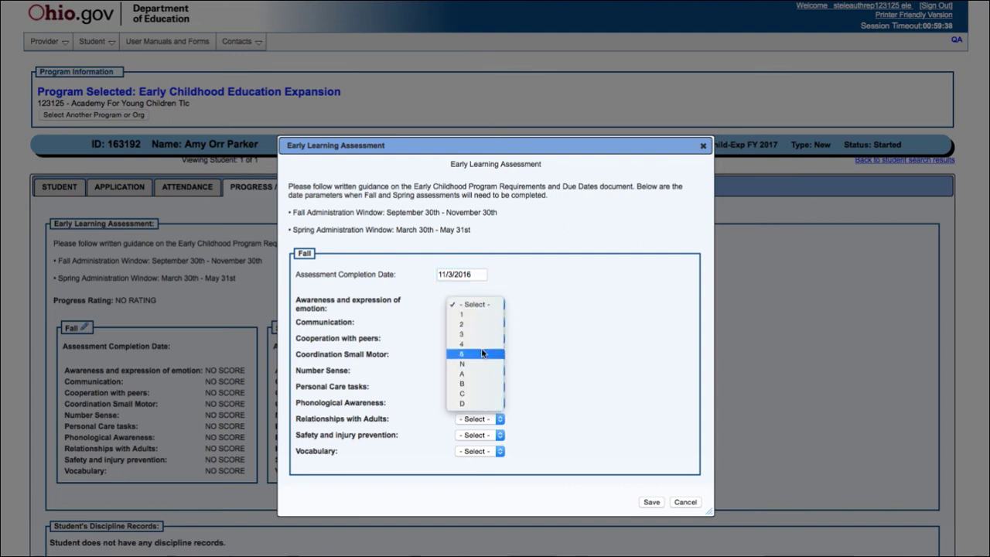
click(485, 353)
click(500, 322)
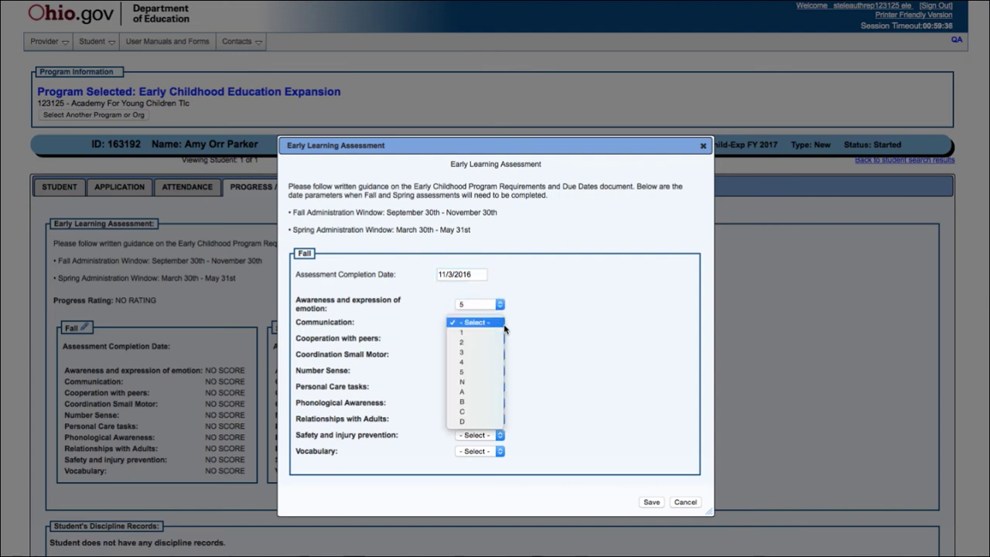
click(480, 361)
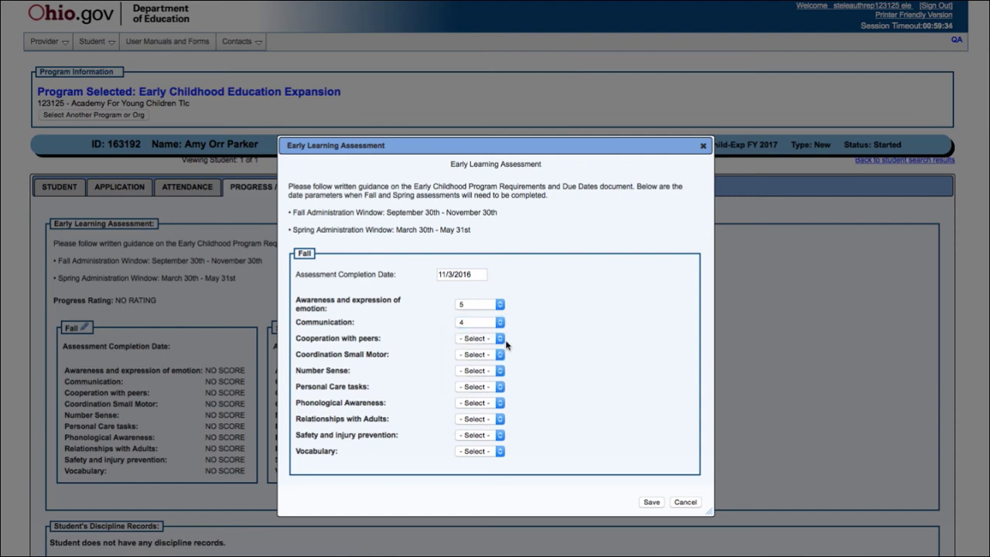
Score Cooperation with peers 4 and Coordination Small Motor 4, and mark Number Sense N
click(504, 340)
click(483, 381)
click(503, 356)
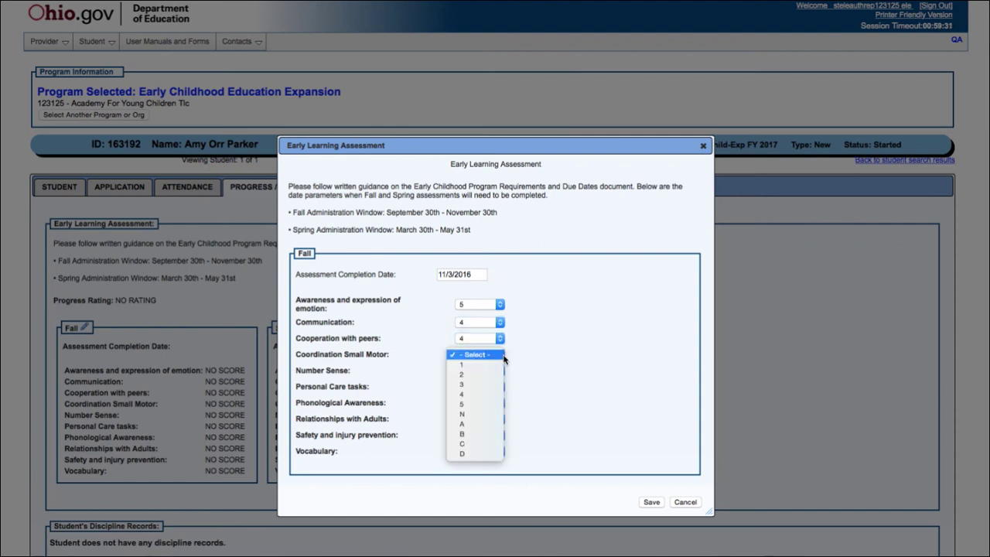
click(482, 394)
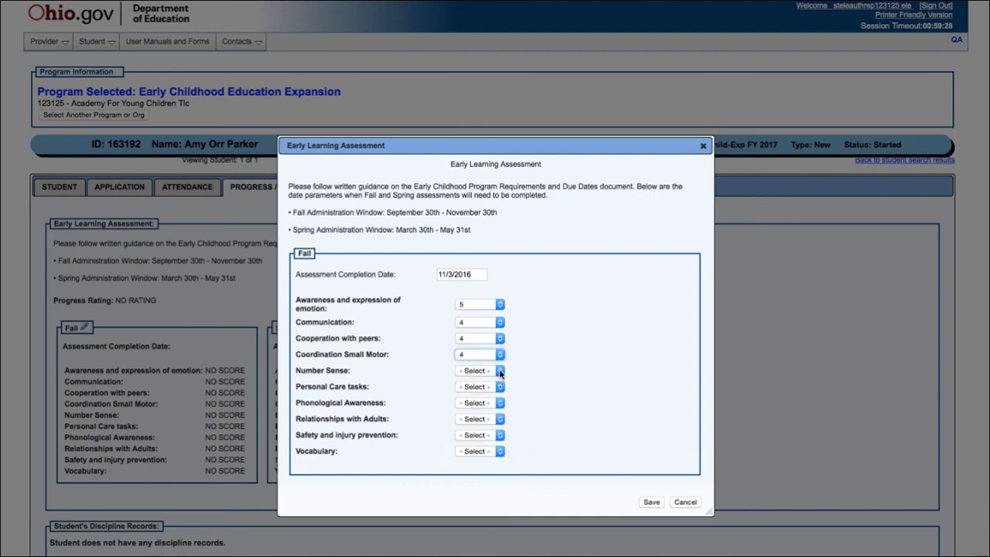
click(499, 372)
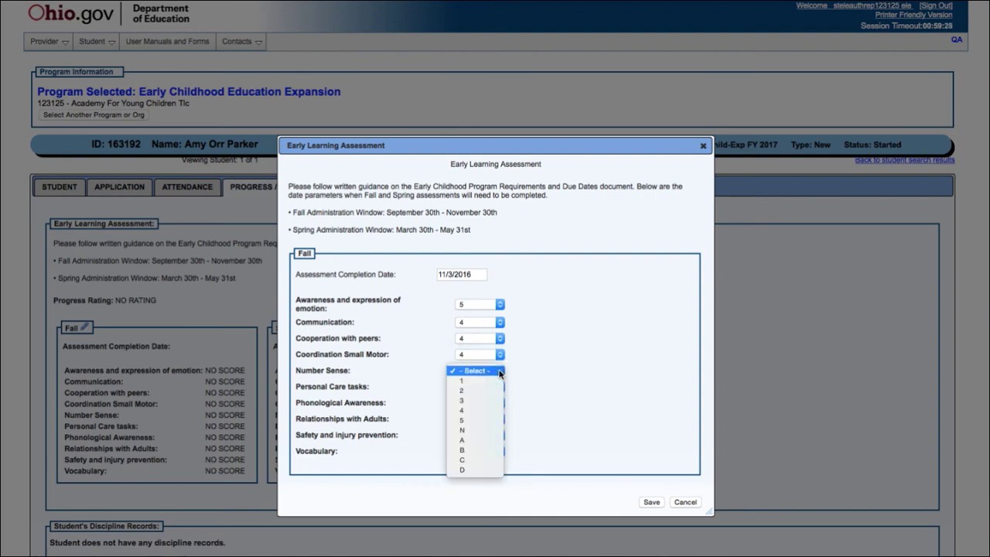
click(470, 430)
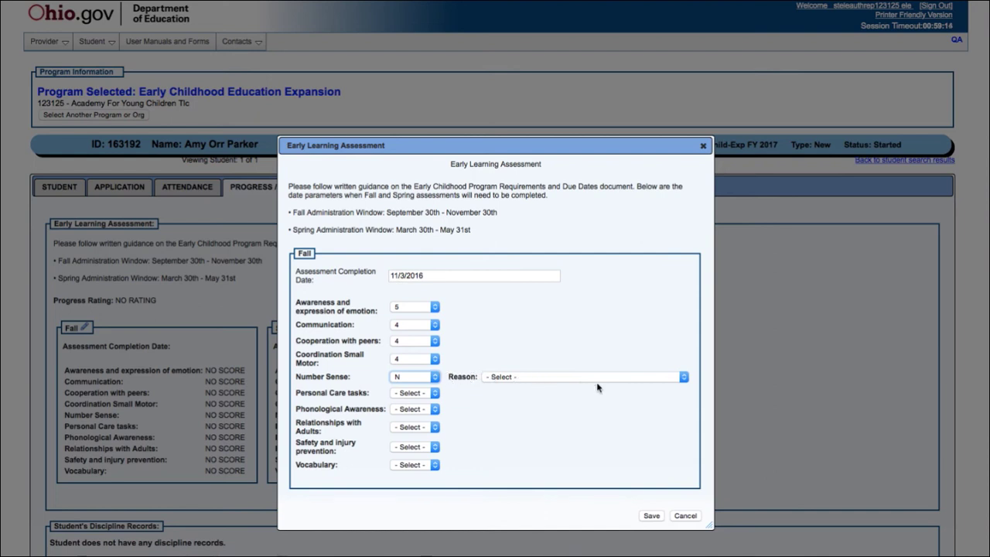
Give Number Sense the reason A - Medical; score Personal Care tasks 4, Phonological Awareness 3
click(685, 377)
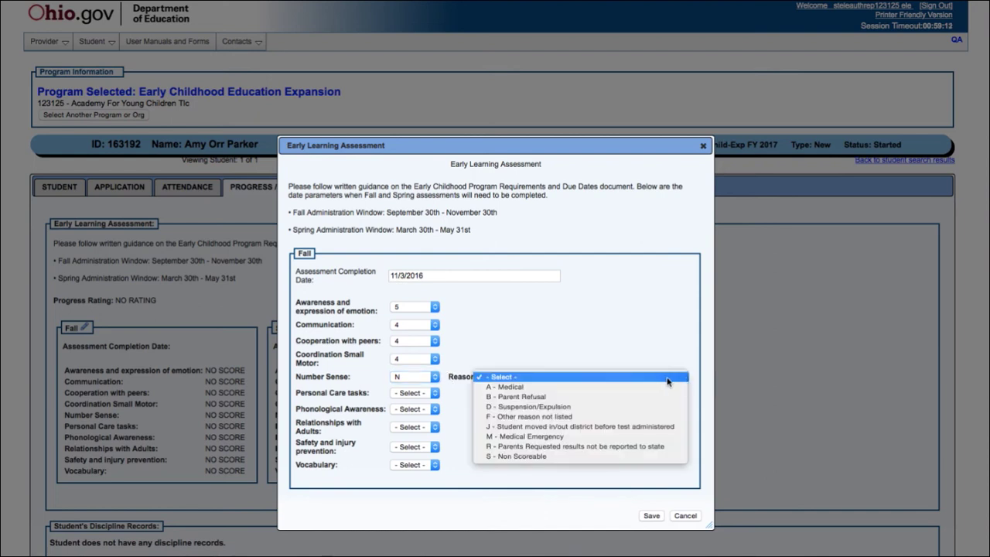
click(511, 389)
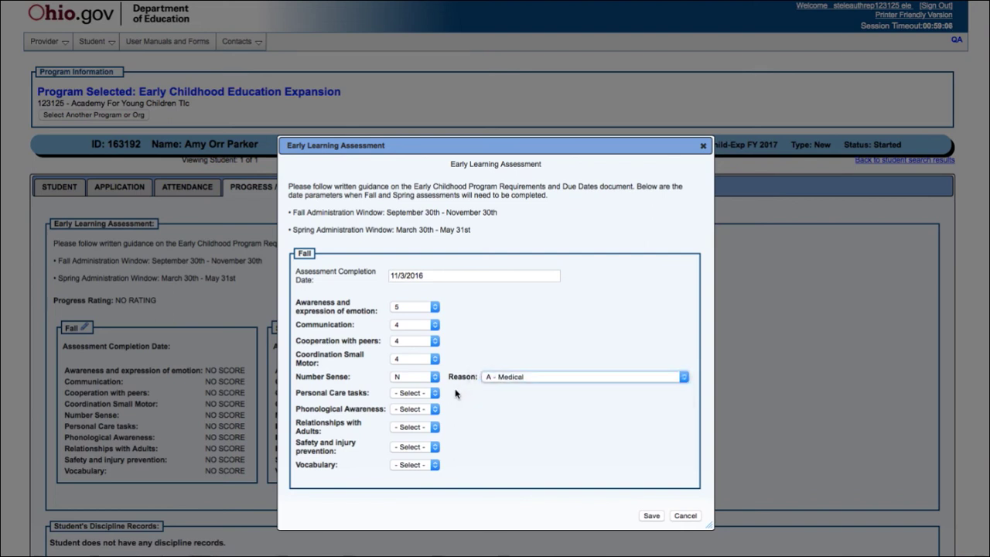
click(436, 395)
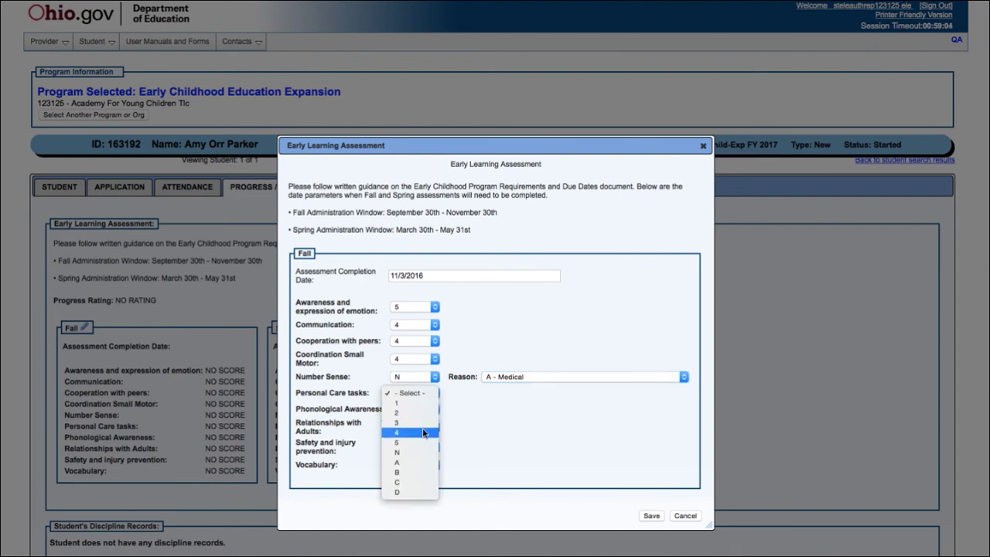
click(423, 433)
click(433, 409)
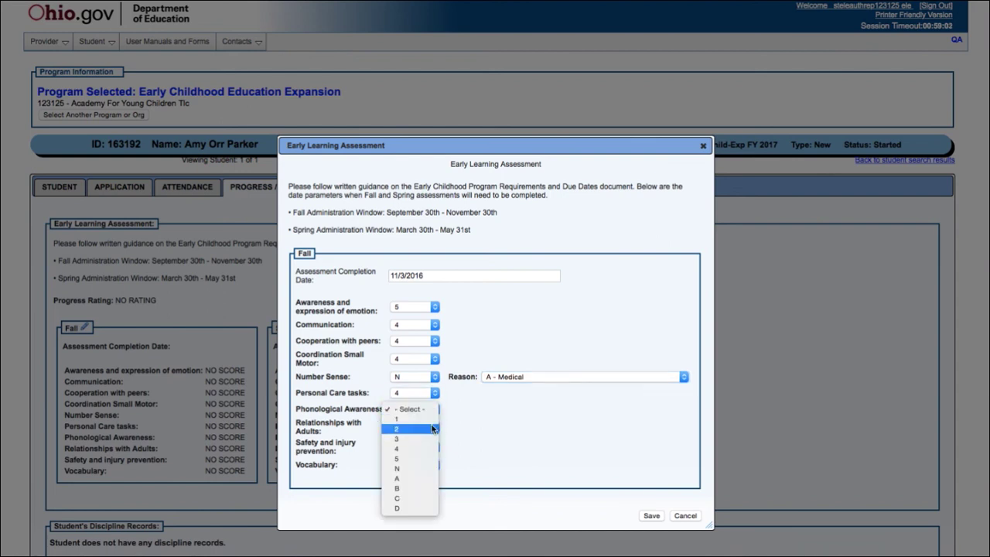
click(429, 441)
Score Relationships with Adults 3, Safety and injury prevention 2, Vocabulary 3, and save the assessment
click(435, 427)
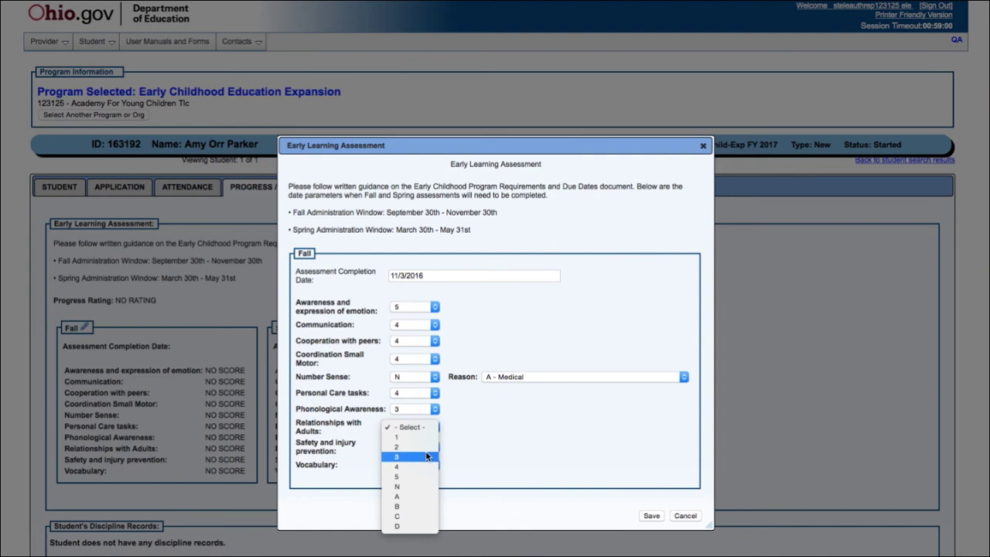
click(436, 457)
click(436, 450)
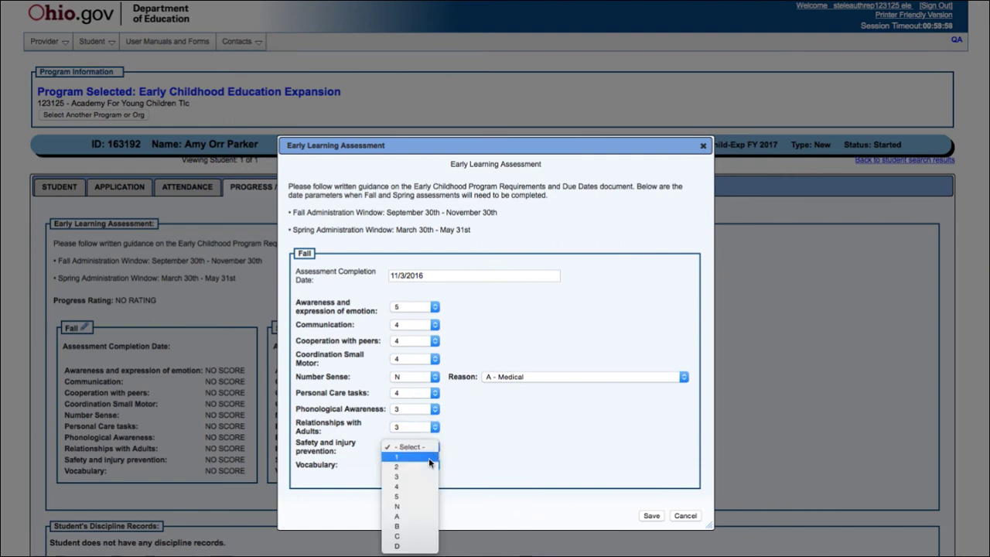
click(428, 467)
click(428, 466)
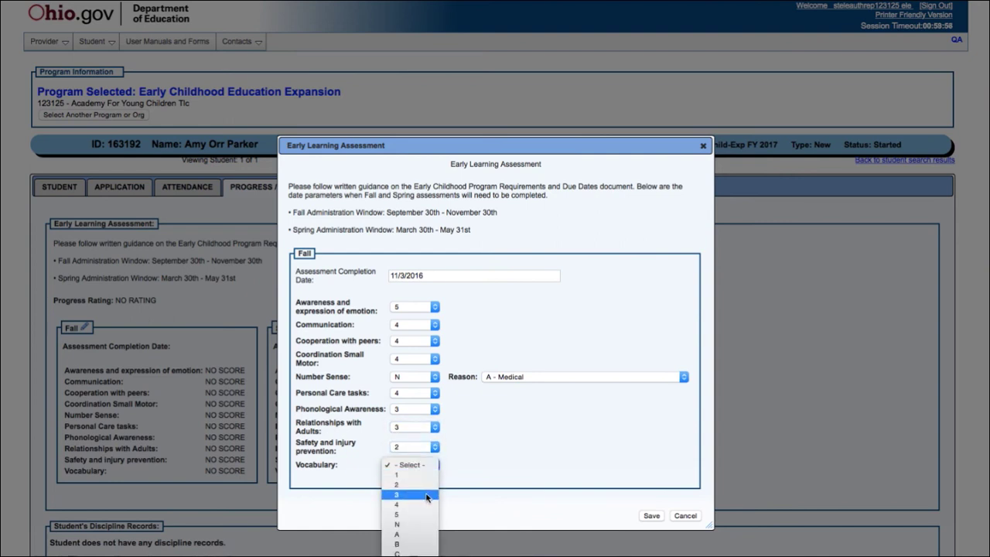
click(427, 493)
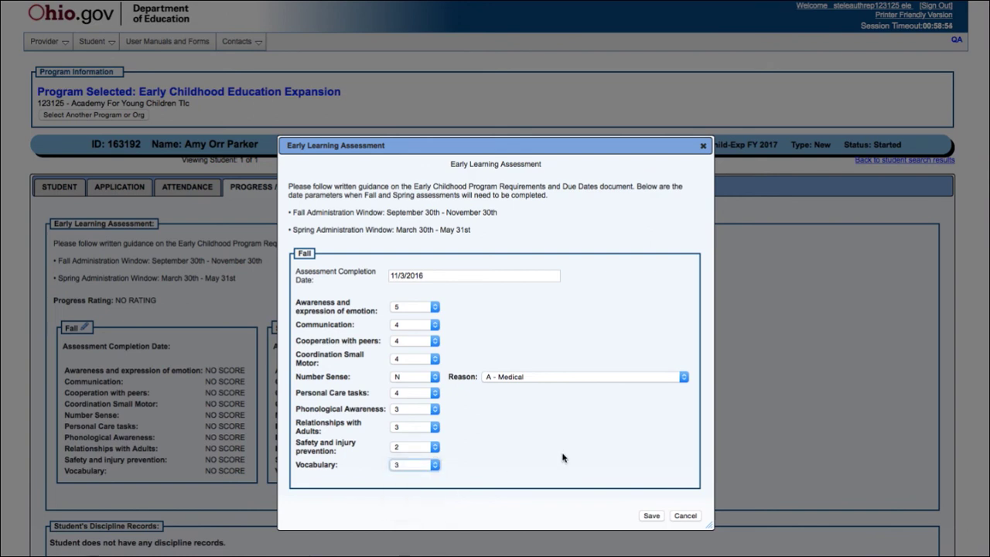
click(652, 516)
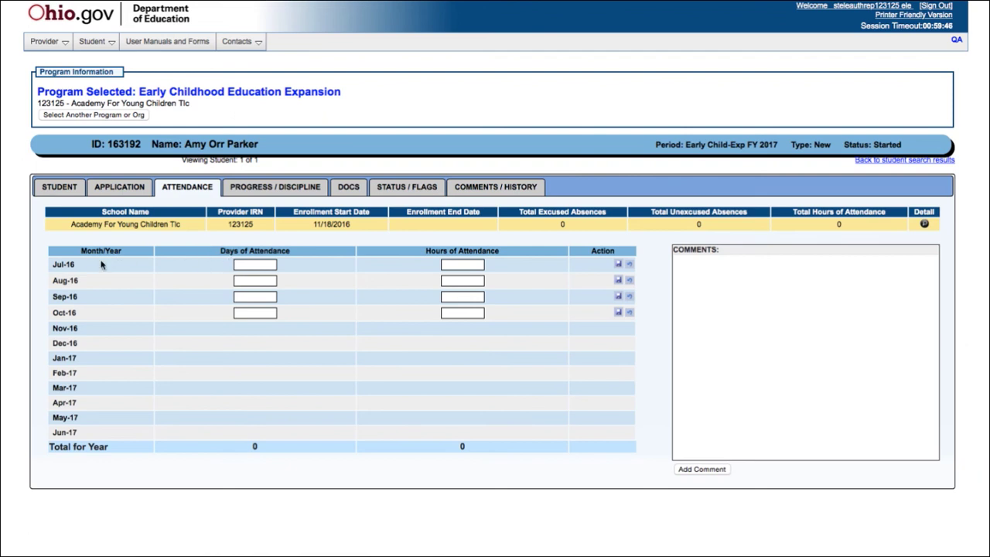
Enter Jul-16 attendance of 10 days and 25 hours, and Aug-16 attendance of 1 day and 2.5 hours
click(263, 264)
text(10)
key(Tab)
click(250, 281)
text(1)
click(453, 281)
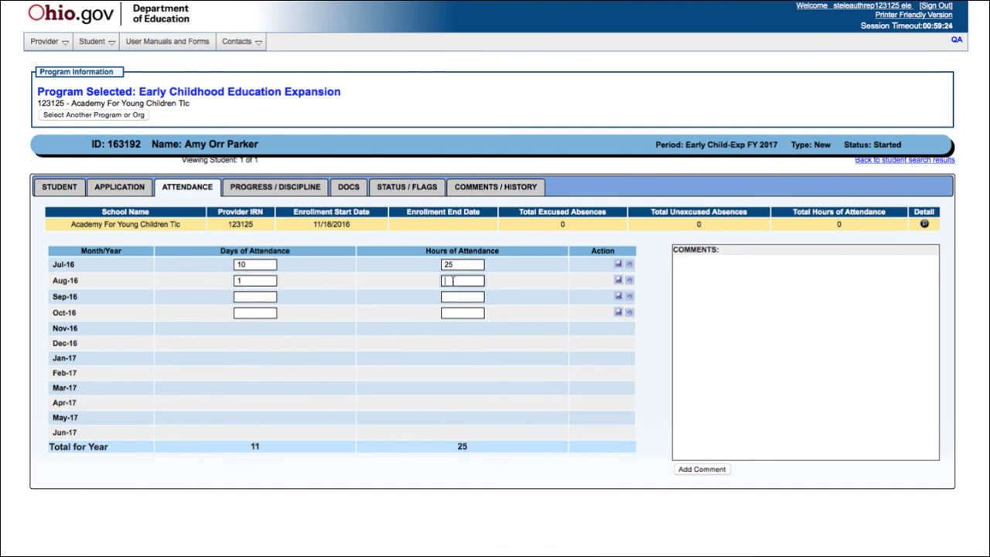
text(2.5)
Enter Sep-16 attendance of 5 days and 12.5 hours, and Oct-16 attendance of 0 days and 1.5 hours
click(261, 296)
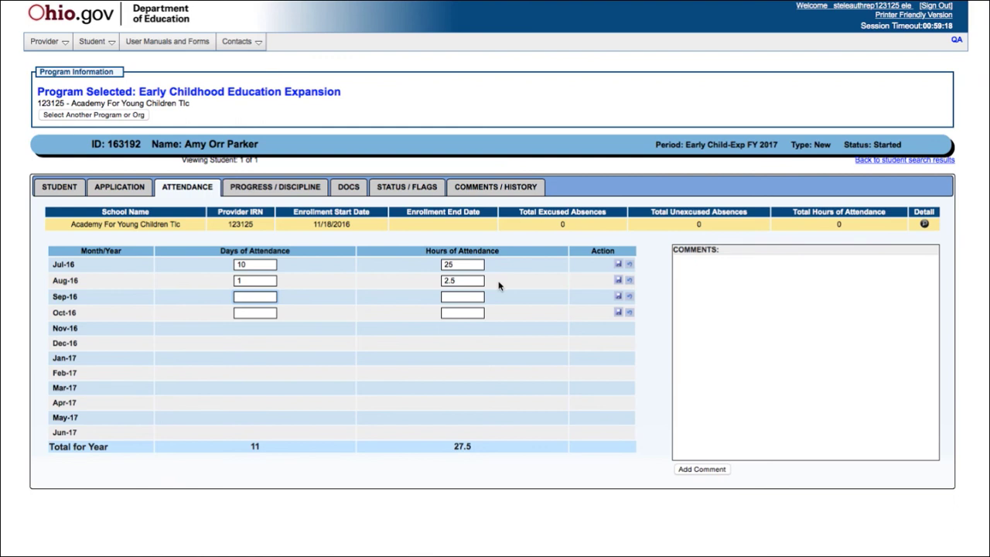
text(5)
click(460, 298)
text(1)
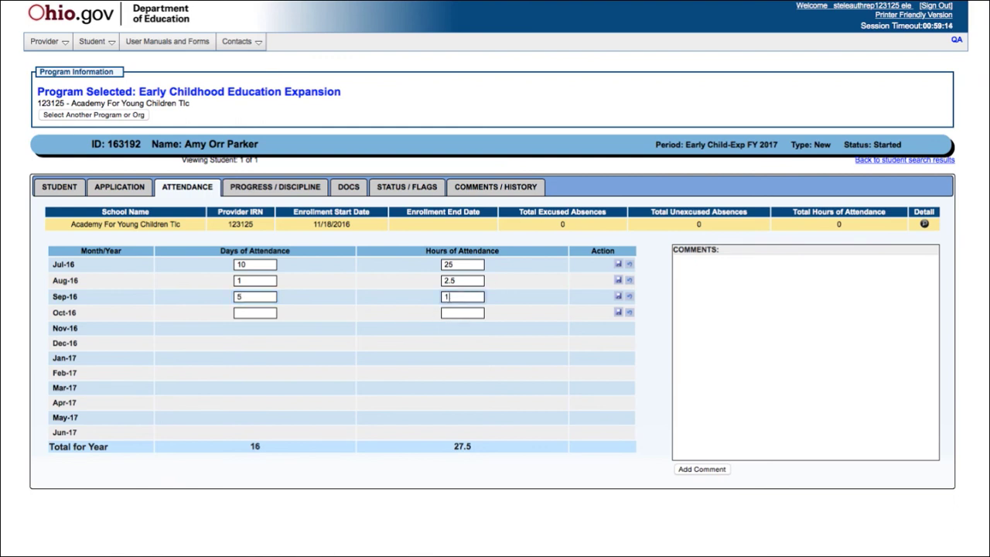
text(2.5)
click(264, 314)
text(0)
click(465, 312)
text(1.5)
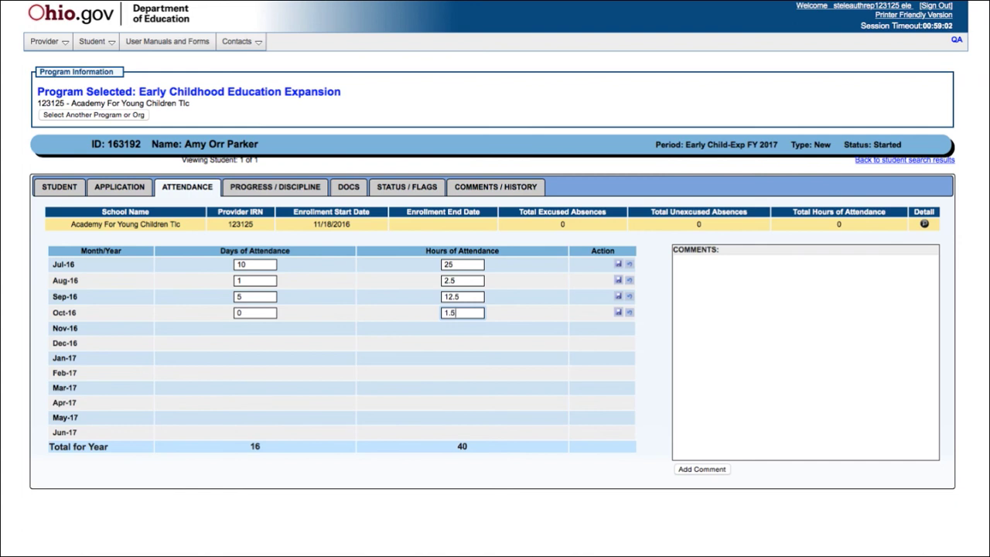